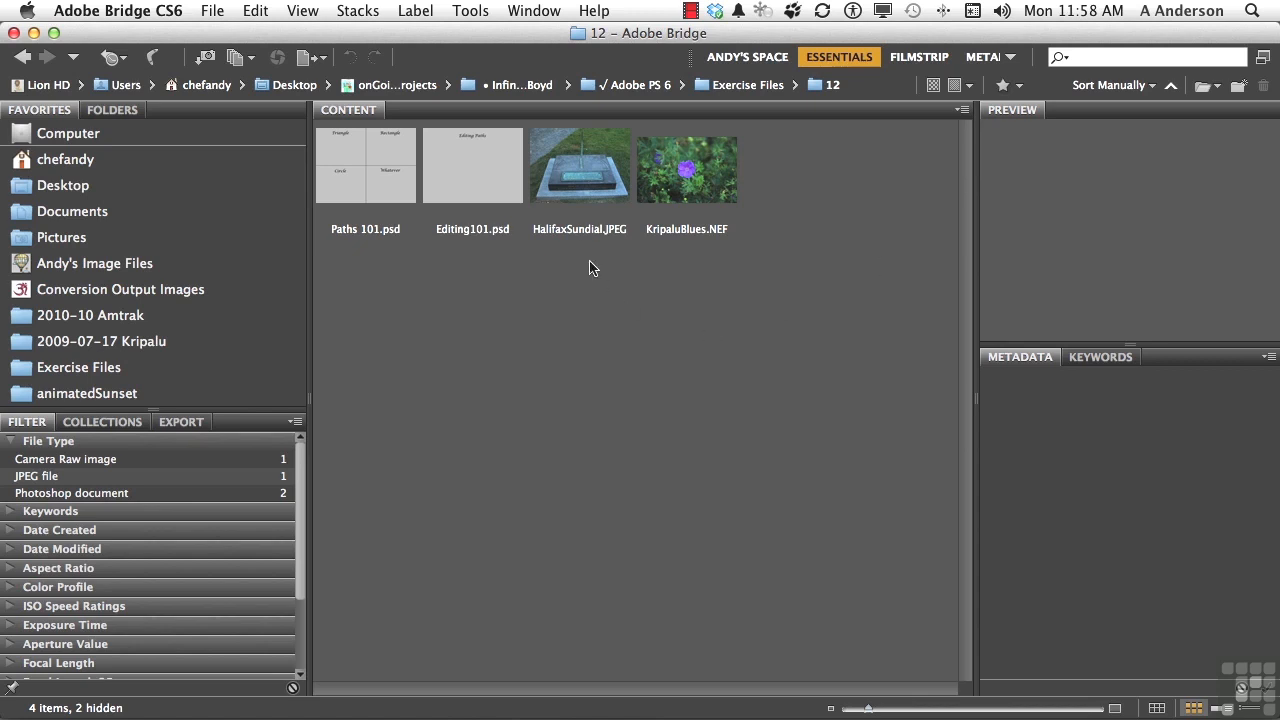
Open HalifaxSundial.JPEG in Photoshop and magnify the sundial to 33.3%
double_click(580, 170)
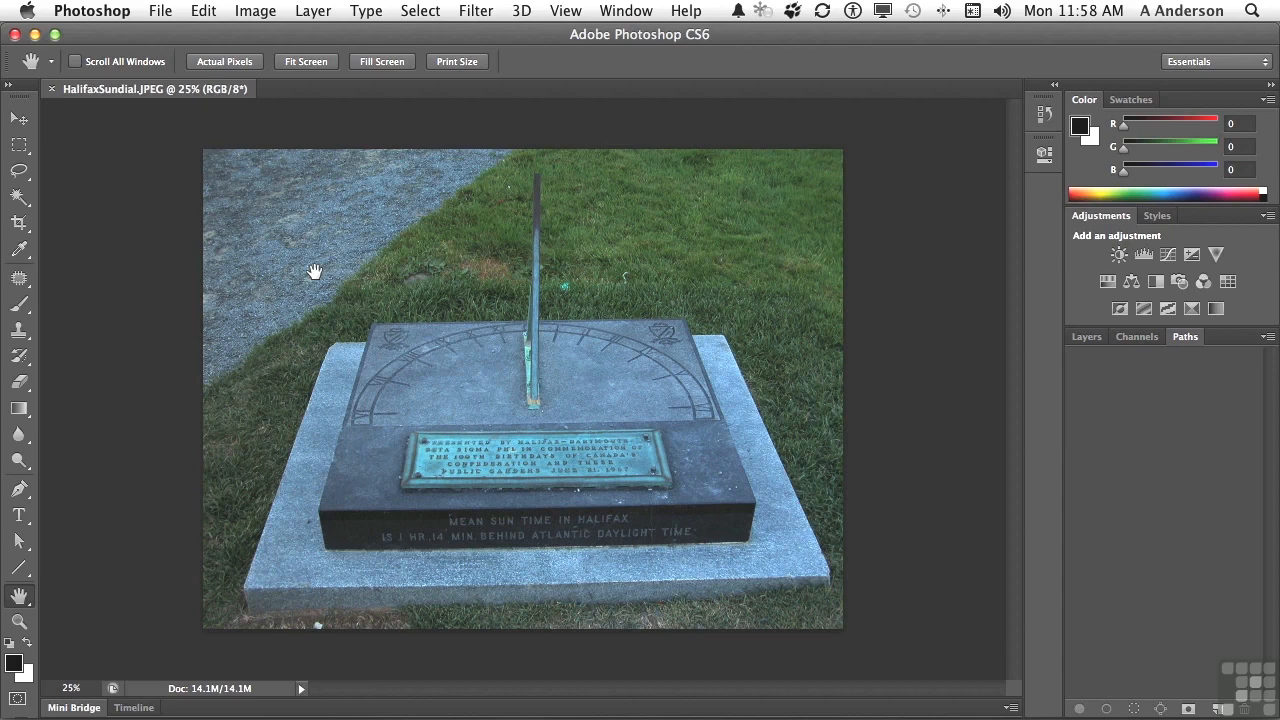
click(21, 623)
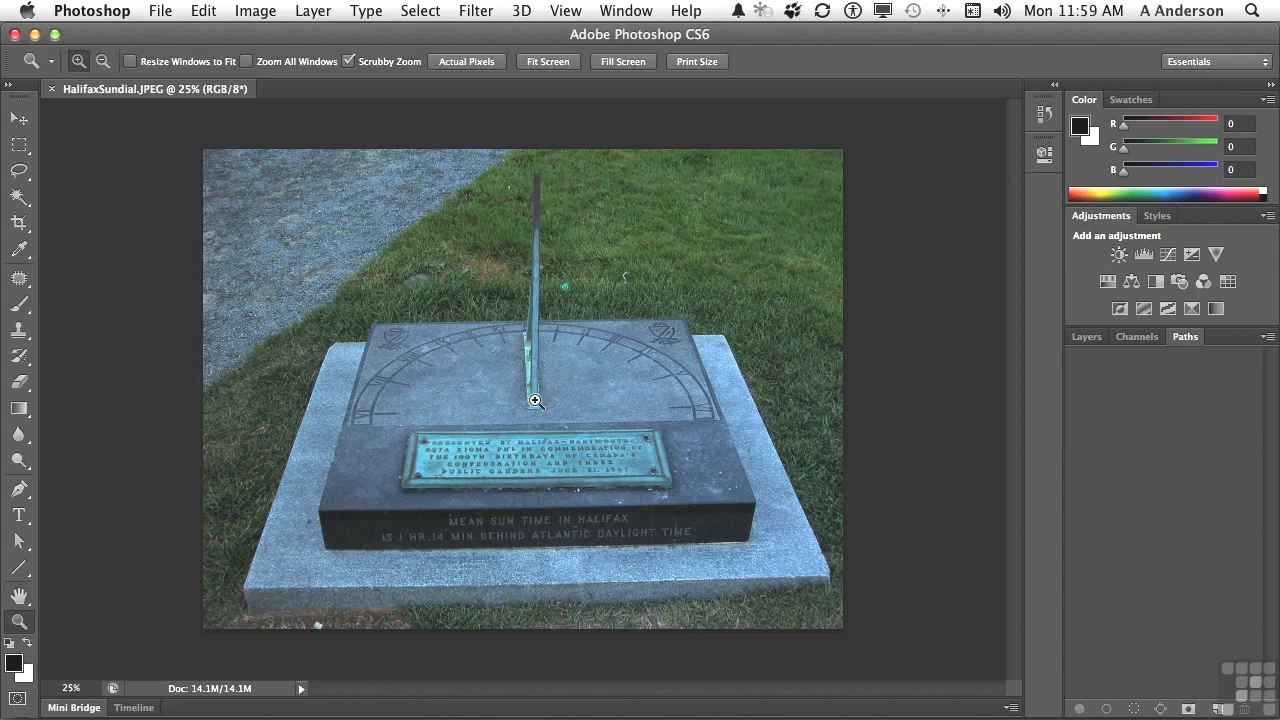
click(533, 400)
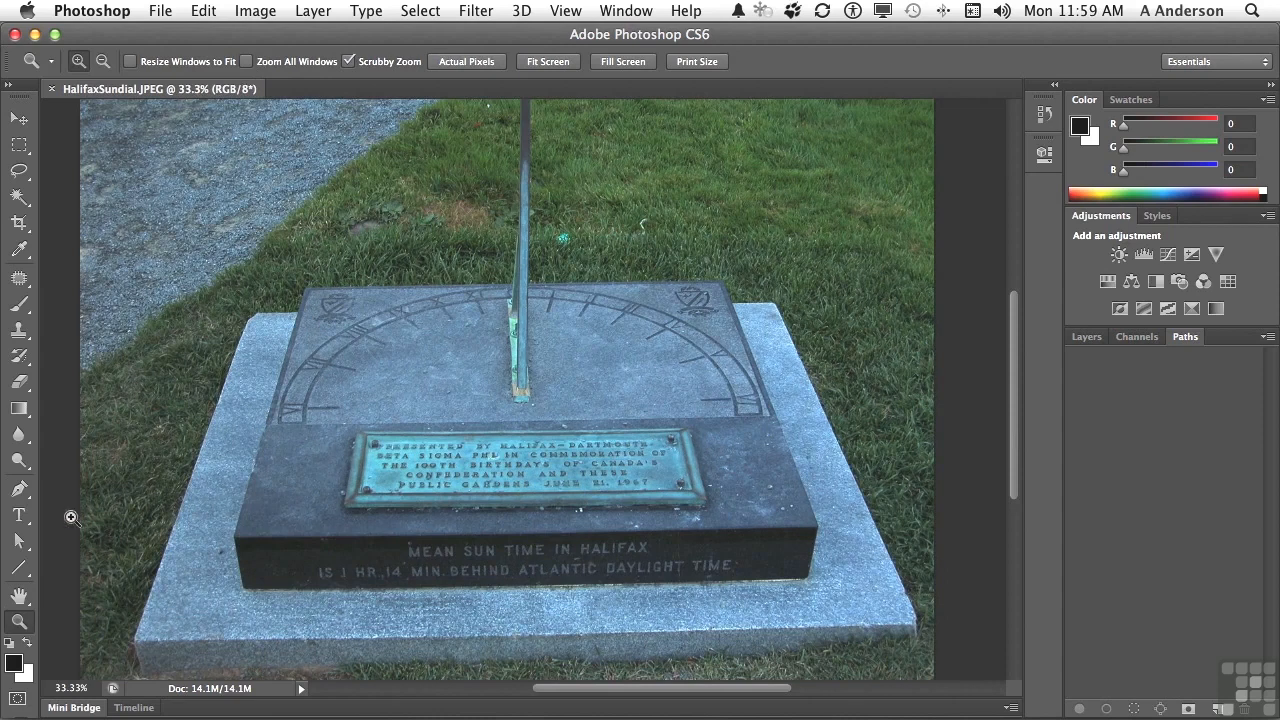
Activate the Pen tool in Path mode and toggle its Rubber Band option off and on again
click(22, 495)
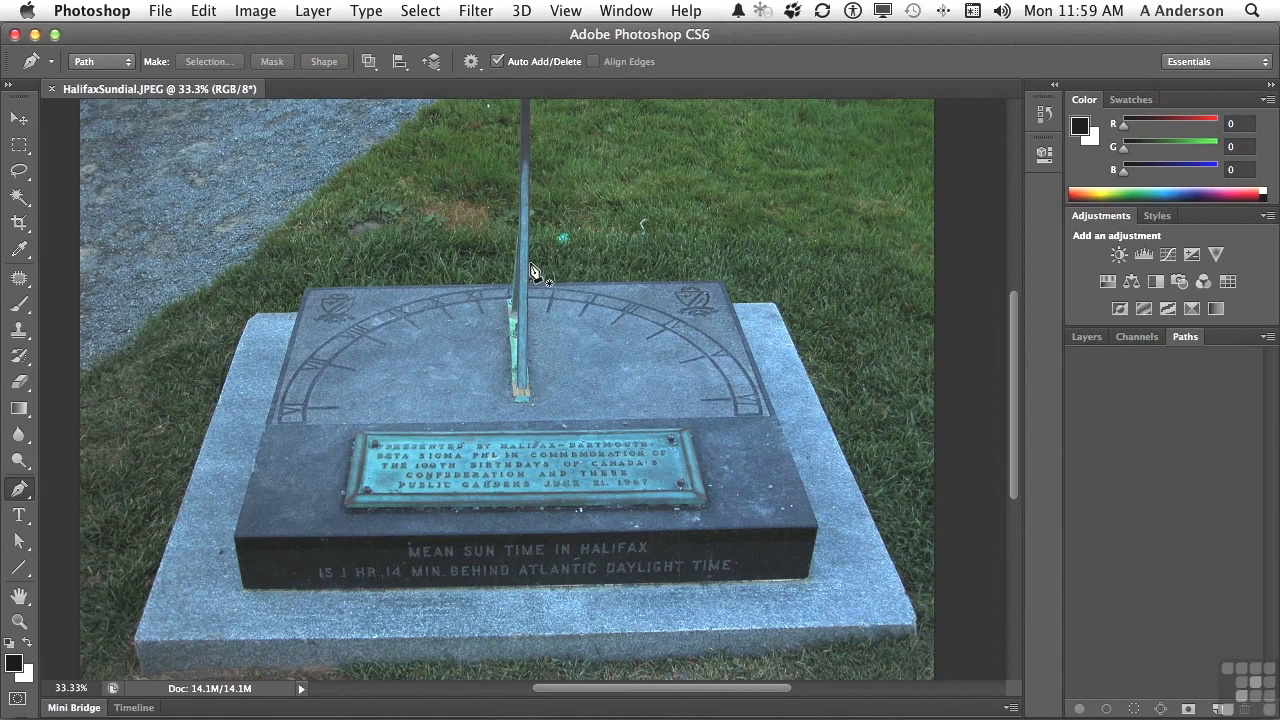
click(472, 64)
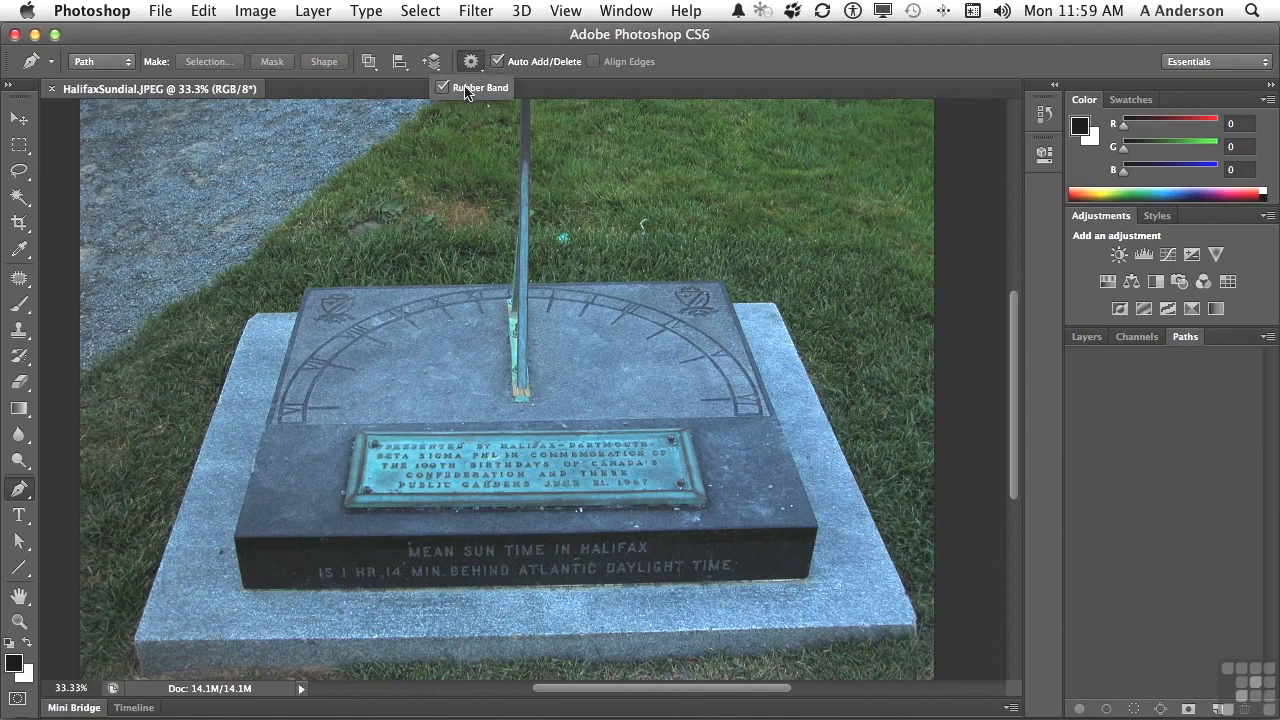
click(466, 90)
click(466, 91)
click(472, 62)
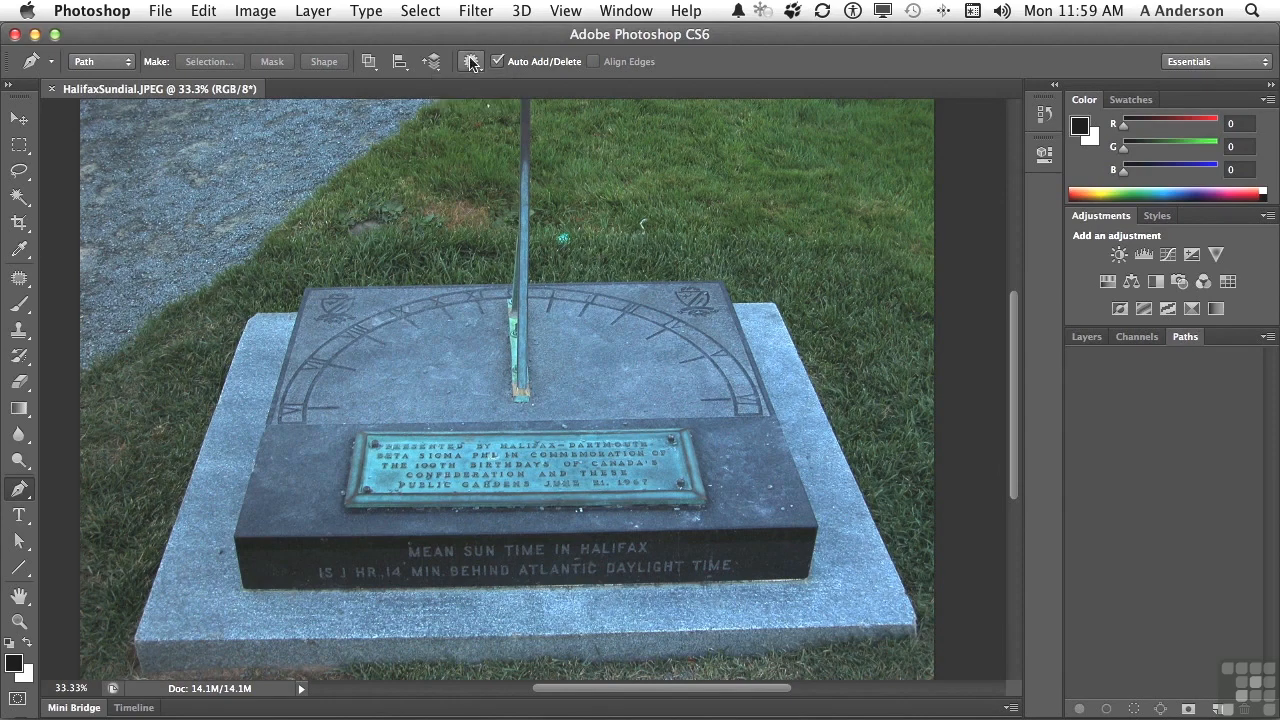
Start a pen path at the pale base slab's back-left corner and trace its left, front and right edges to the back-right corner
click(258, 318)
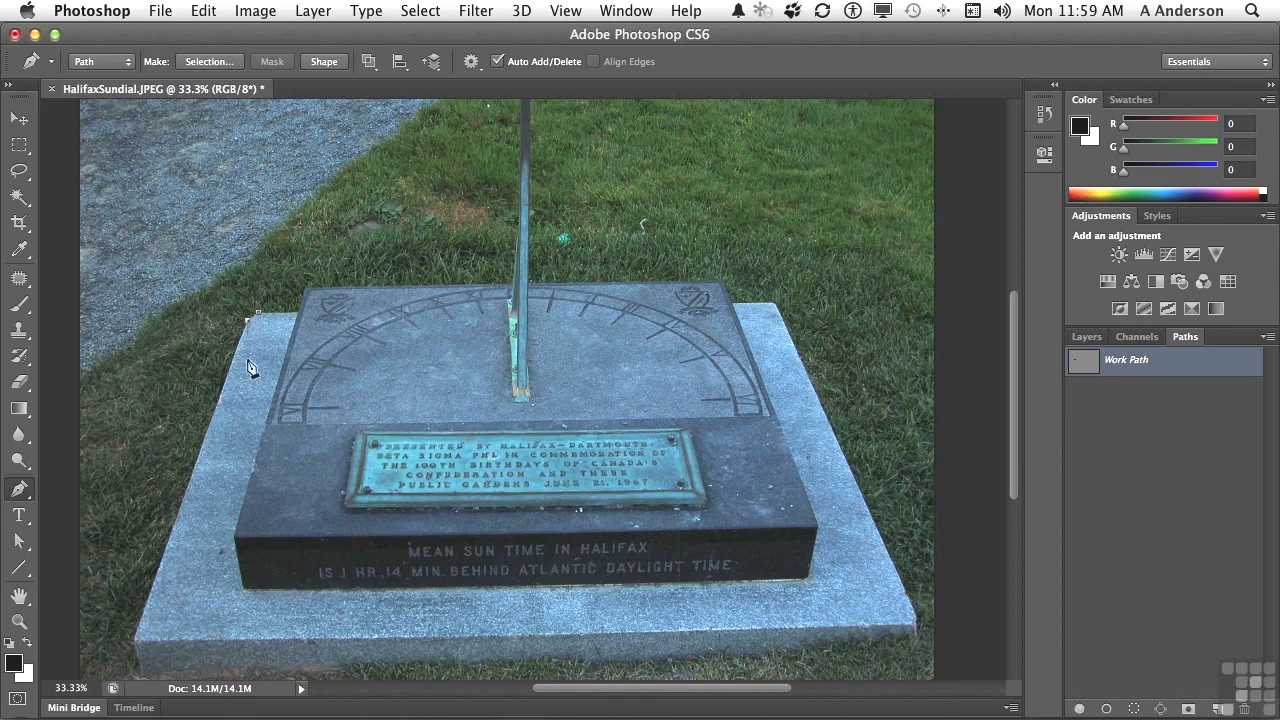
click(134, 640)
click(912, 633)
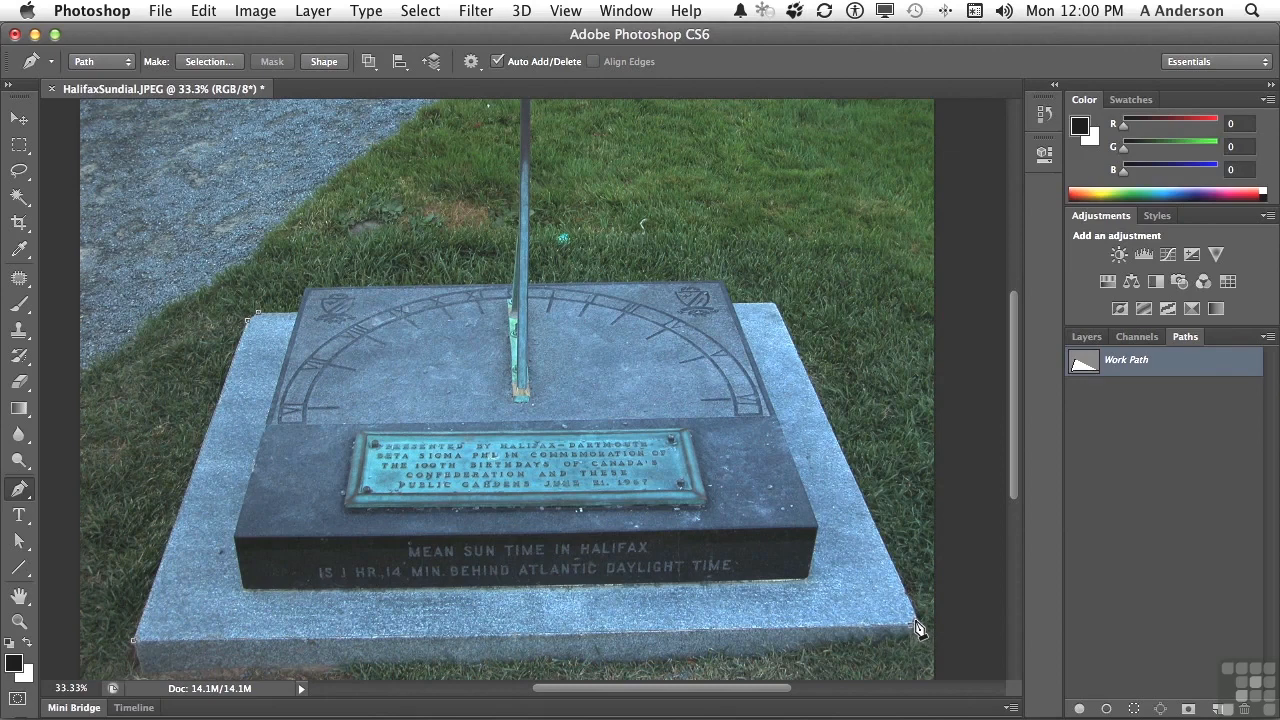
click(774, 306)
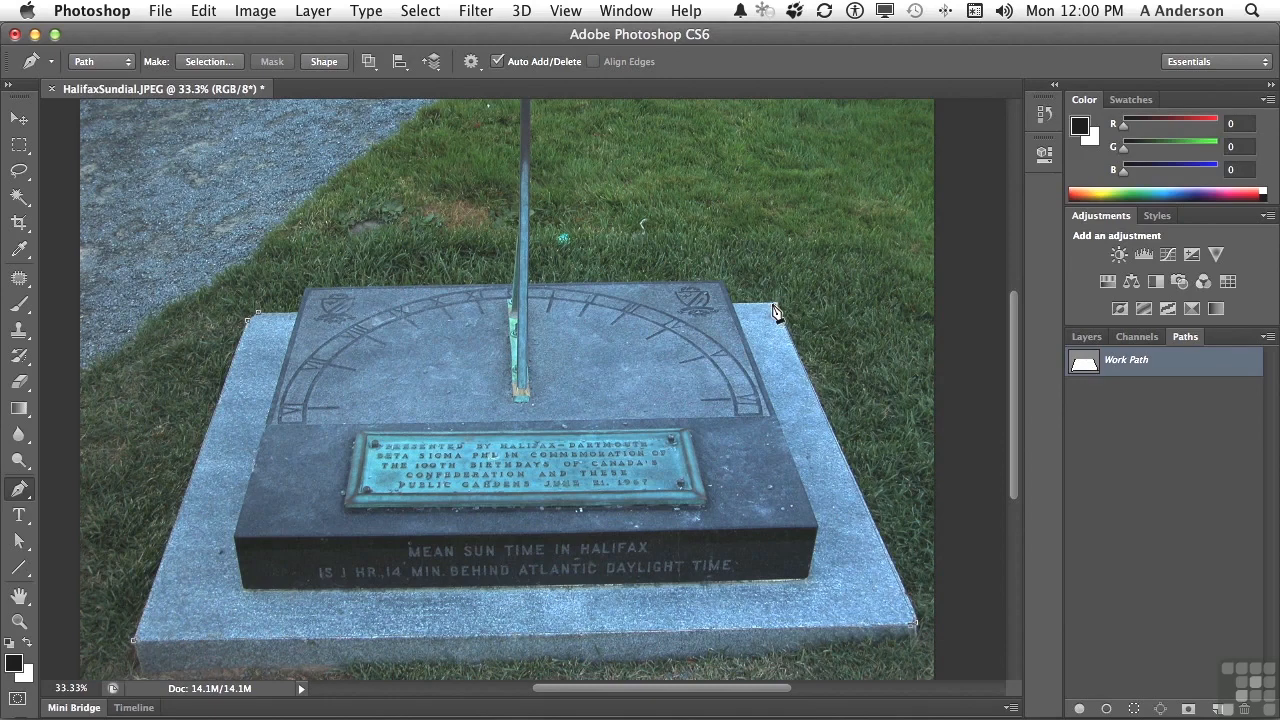
Continue the path along the dark upper slab's back edge and around the gnomon, and close it at the starting corner
click(725, 283)
scroll(532, 290, up, 3)
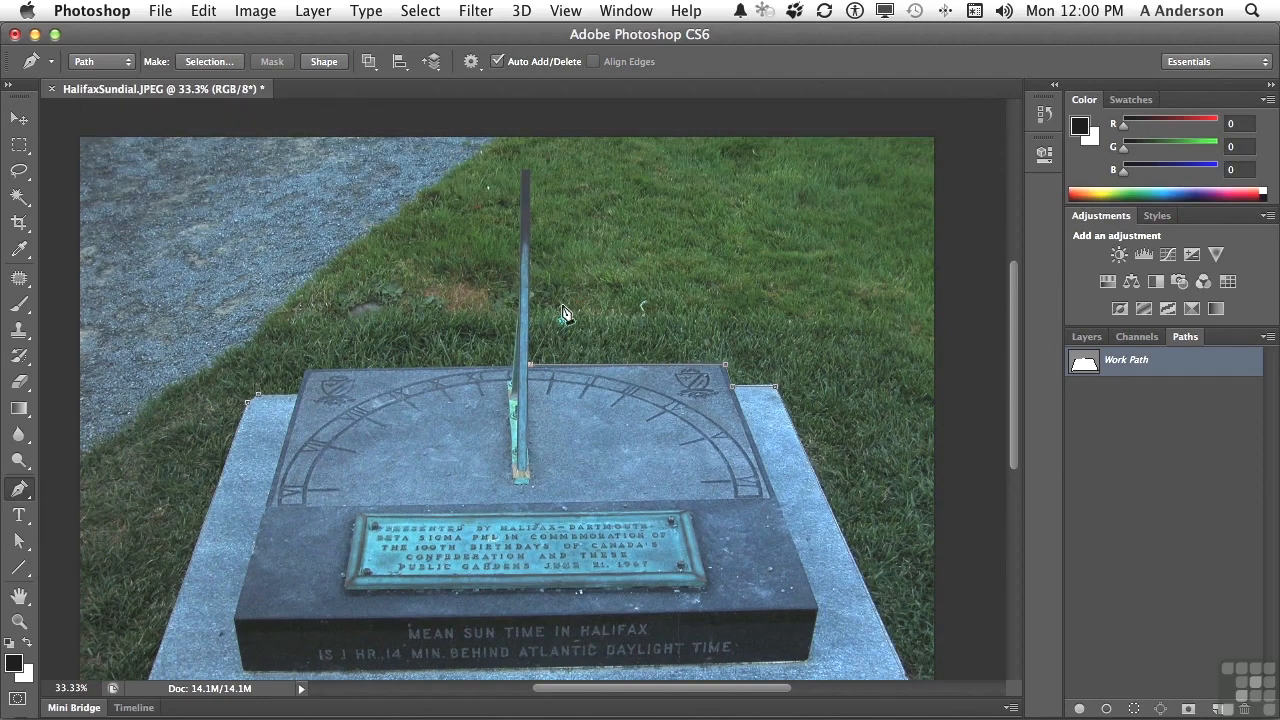
click(531, 174)
click(524, 170)
click(306, 369)
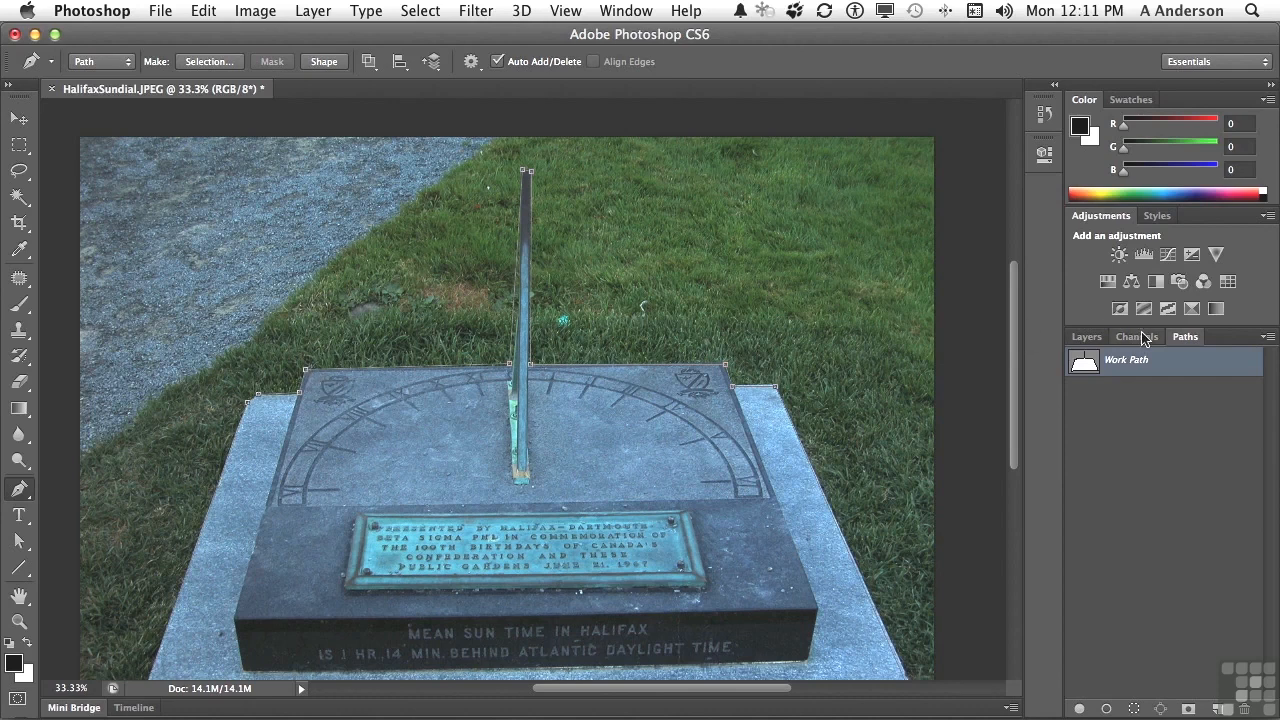
Convert the Background into a regular layer named Halifax Sundial
click(1087, 338)
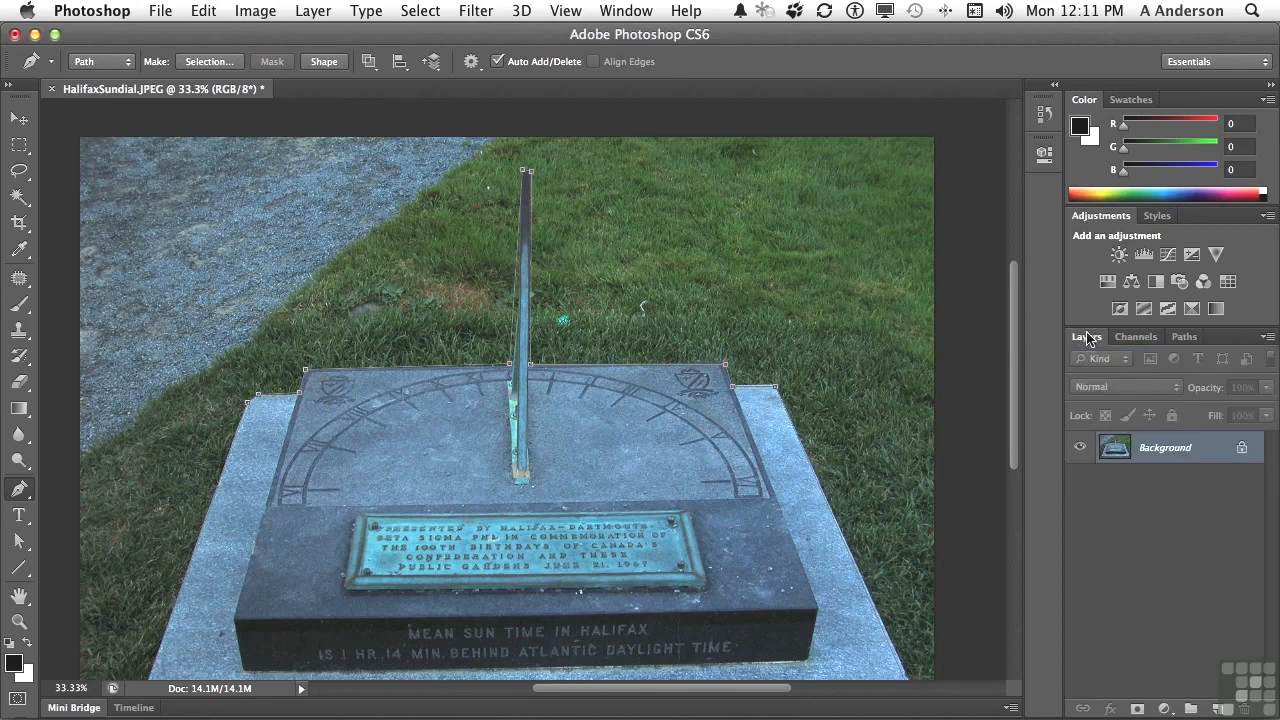
double_click(1164, 452)
text(Halifax Sundial)
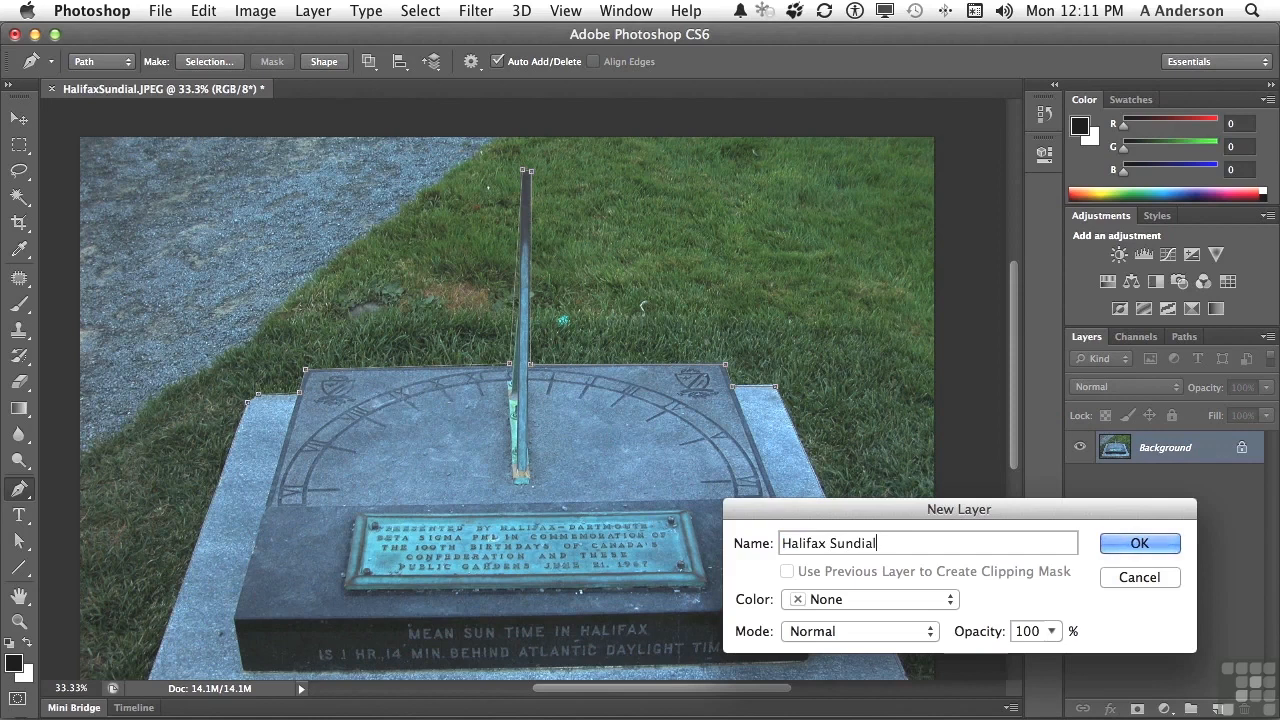
click(1136, 543)
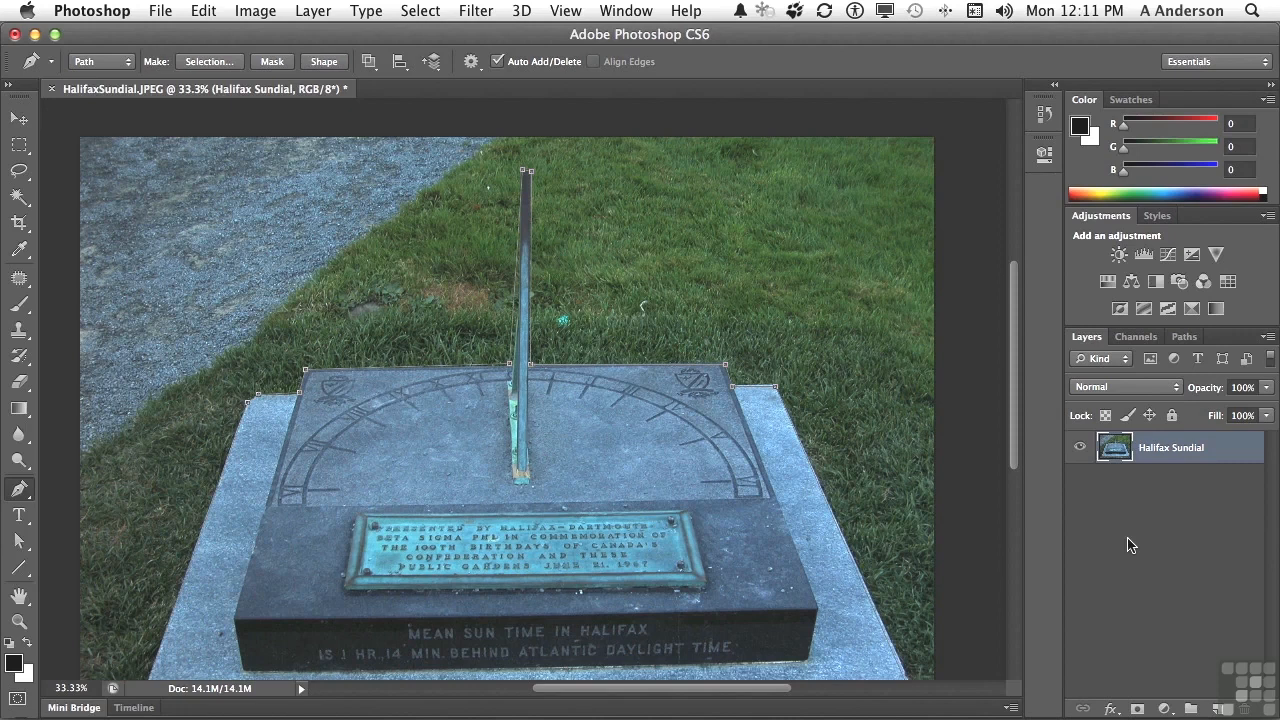
Select the Work Path and use it to add a vector mask to the Halifax Sundial layer
click(1184, 337)
click(1164, 392)
click(1159, 366)
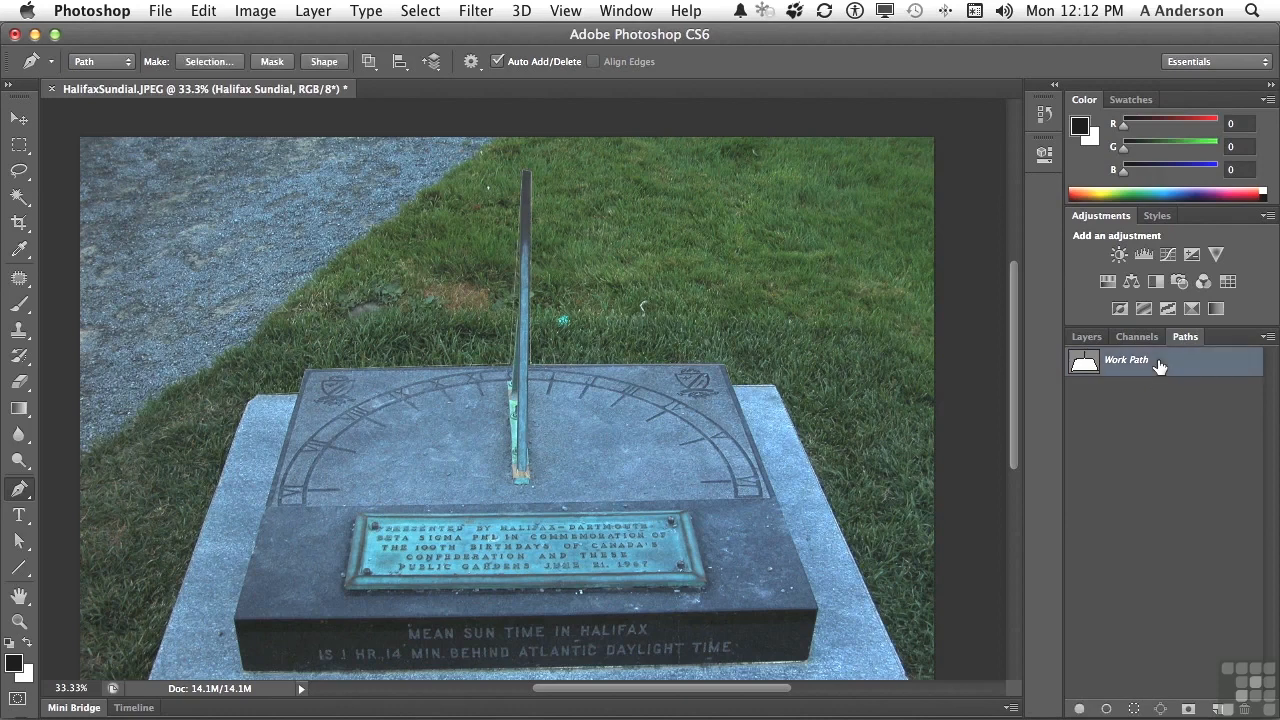
click(1086, 338)
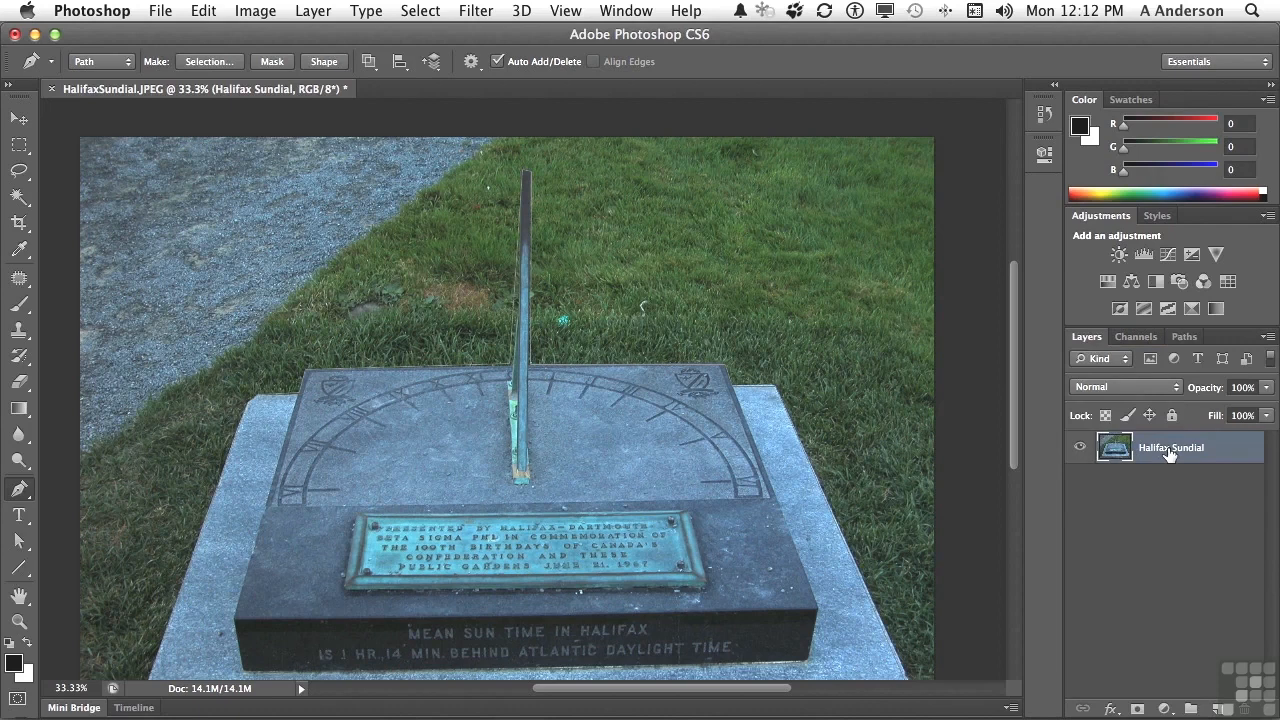
super+click(1137, 710)
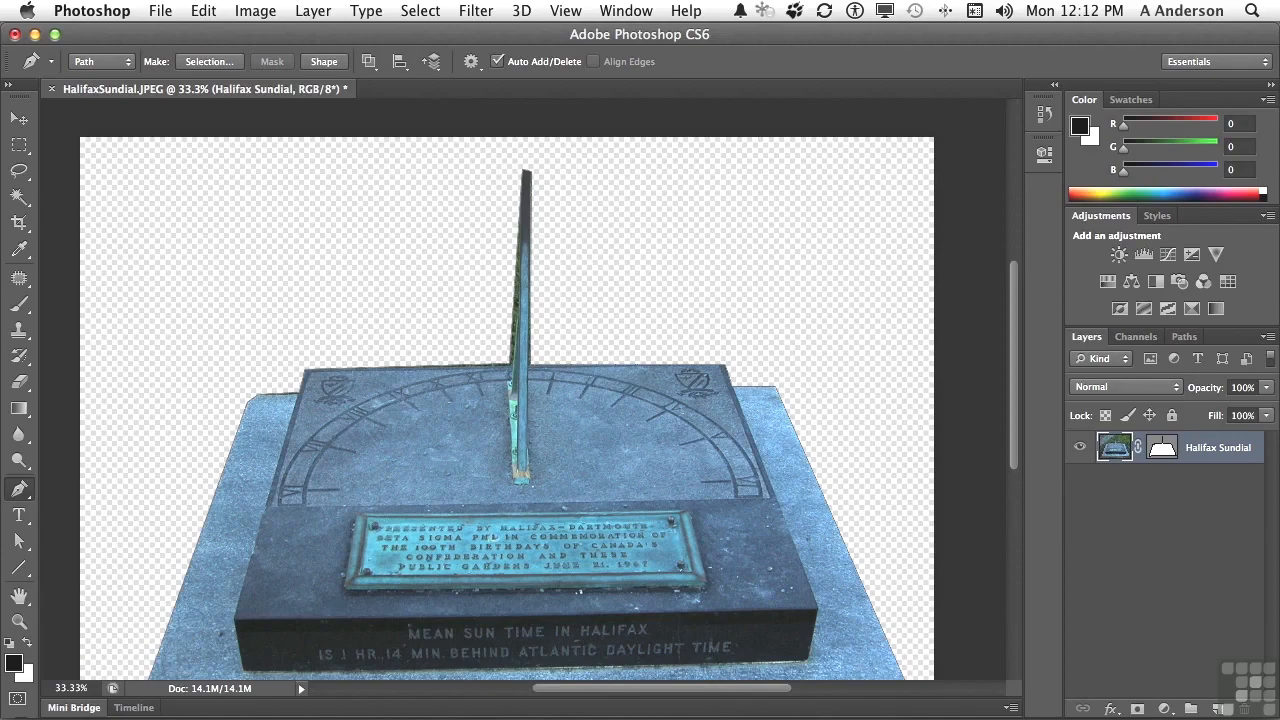
Activate the Direct Selection tool and select the vector mask's path at the base slab's back-left corner, magnified to 66.7%
click(19, 621)
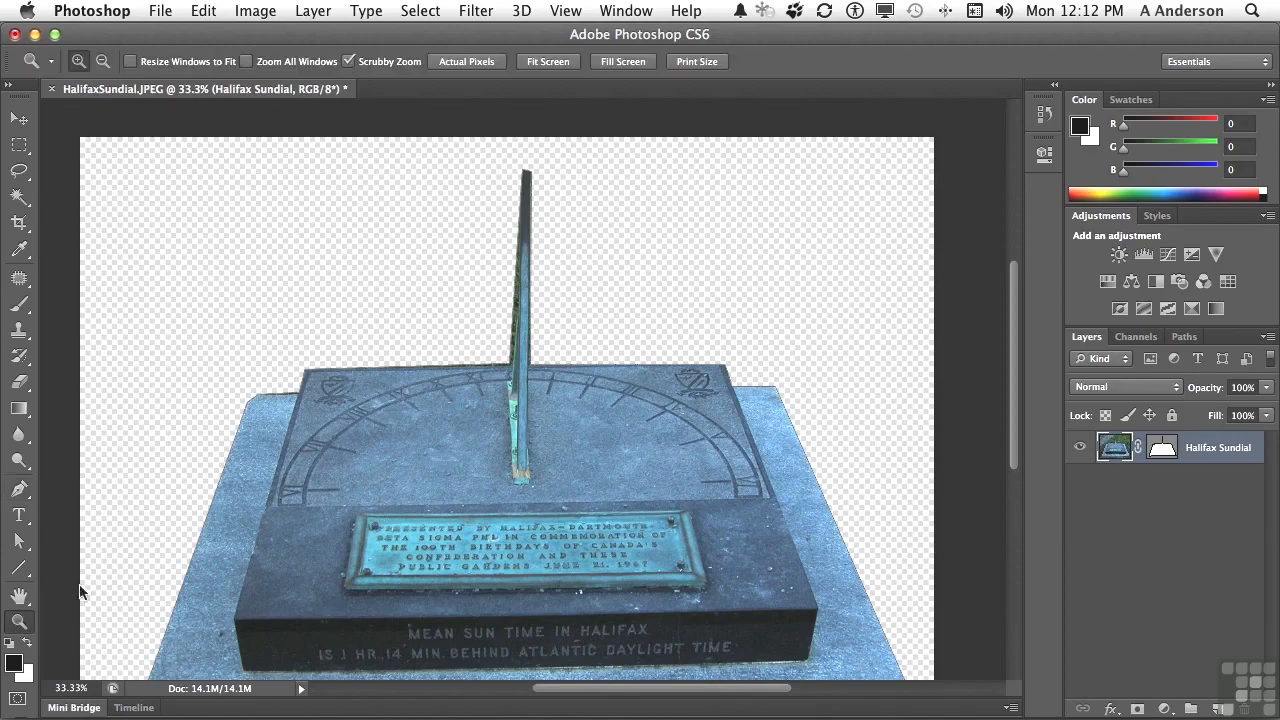
click(264, 415)
click(264, 415)
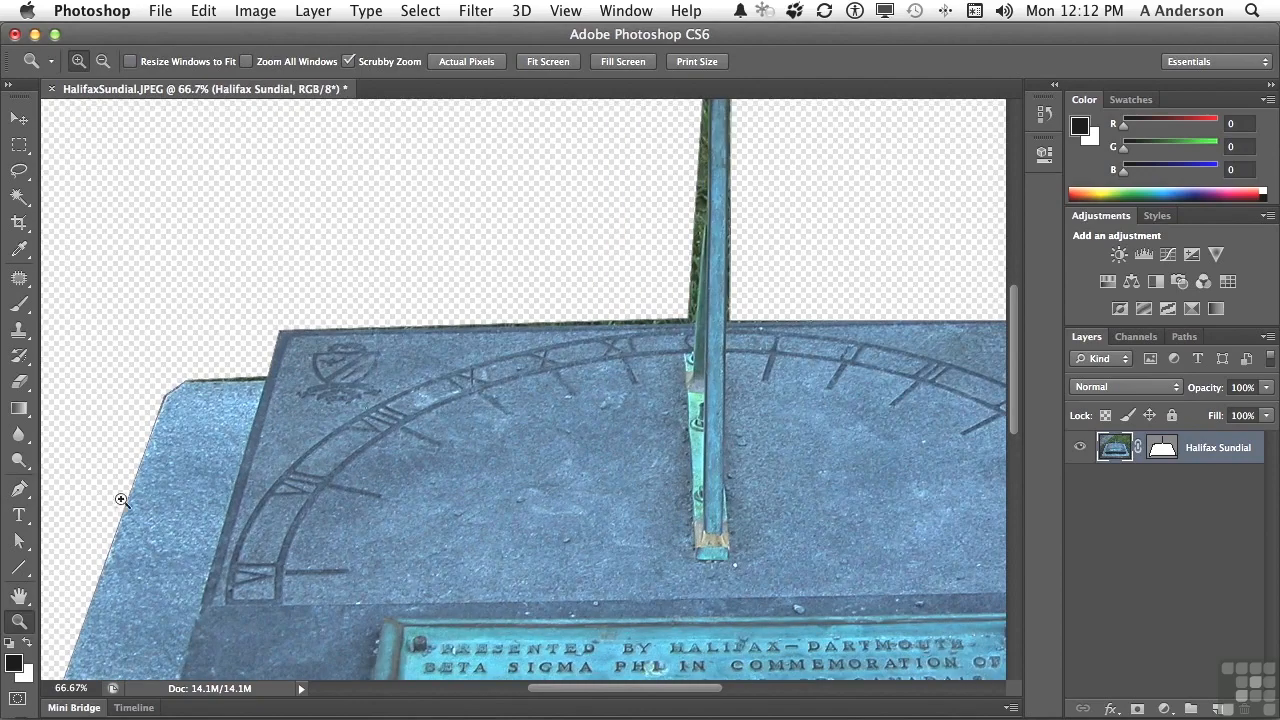
click(20, 543)
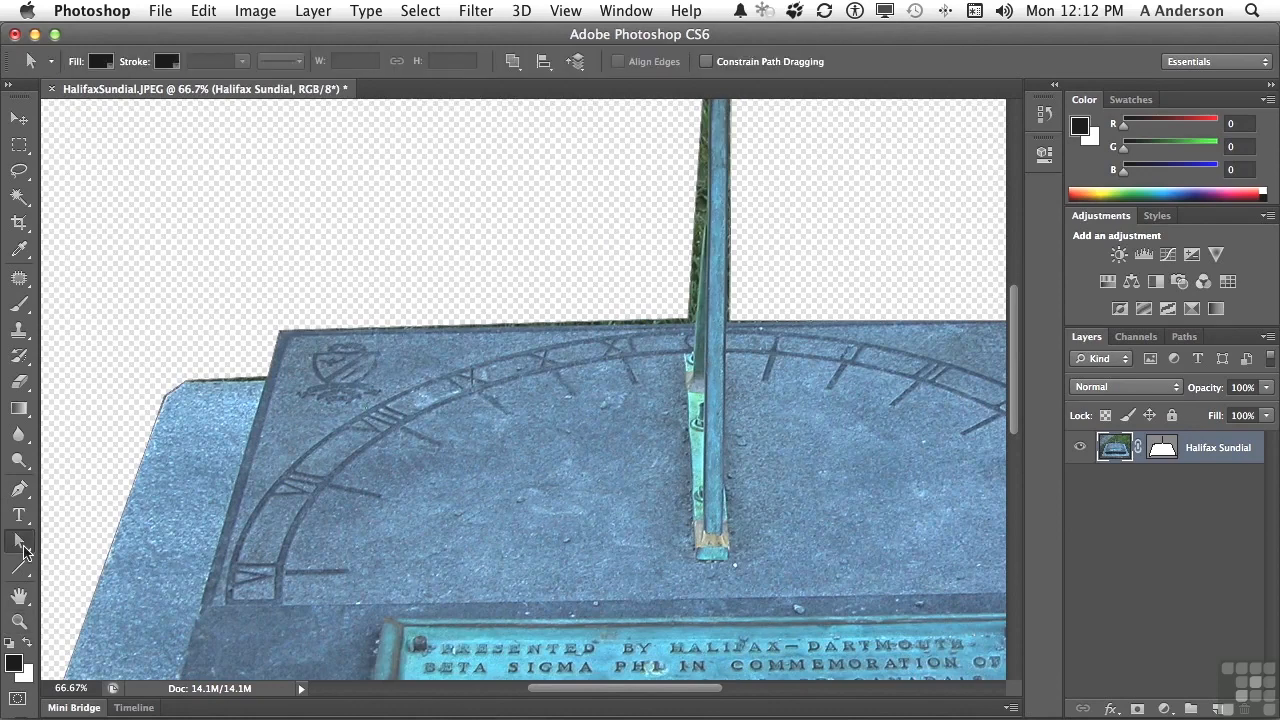
click(23, 548)
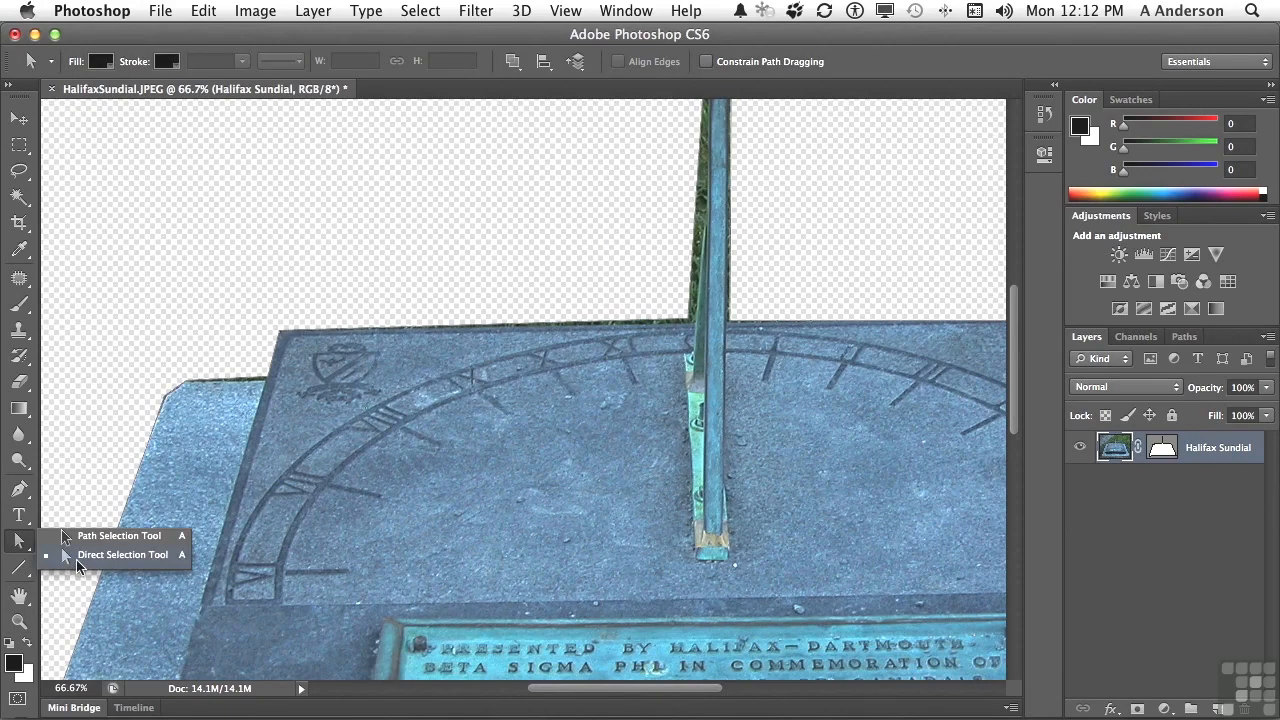
click(78, 561)
click(175, 390)
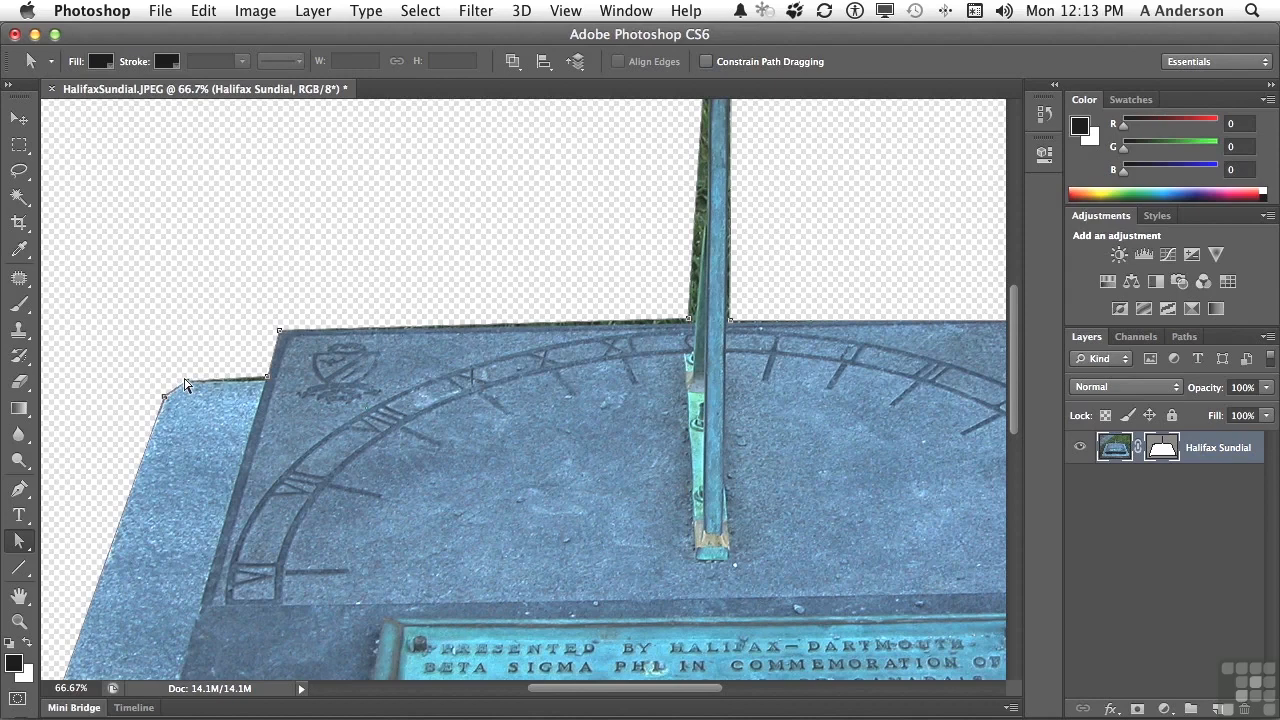
Nudge the mask's anchor points along the back-left slab edges so the outline excludes the grass fringe
click(185, 383)
key(Left)
key(Left)
key(Left)
key(Left)
key(Left)
key(Left)
key(Left)
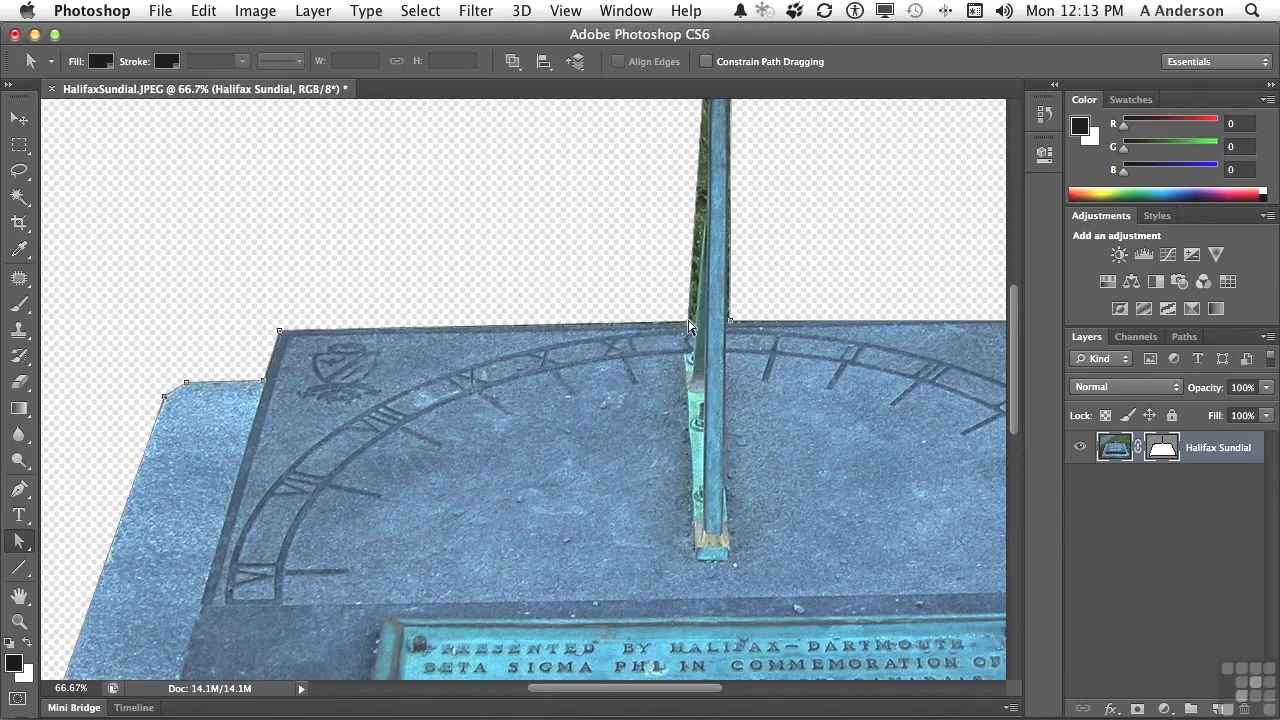
Nudge the mask's anchor point at the left base of the gnomon to the right, closer to the metal
key(Up)
key(Right)
key(Right)
key(Right)
key(Right)
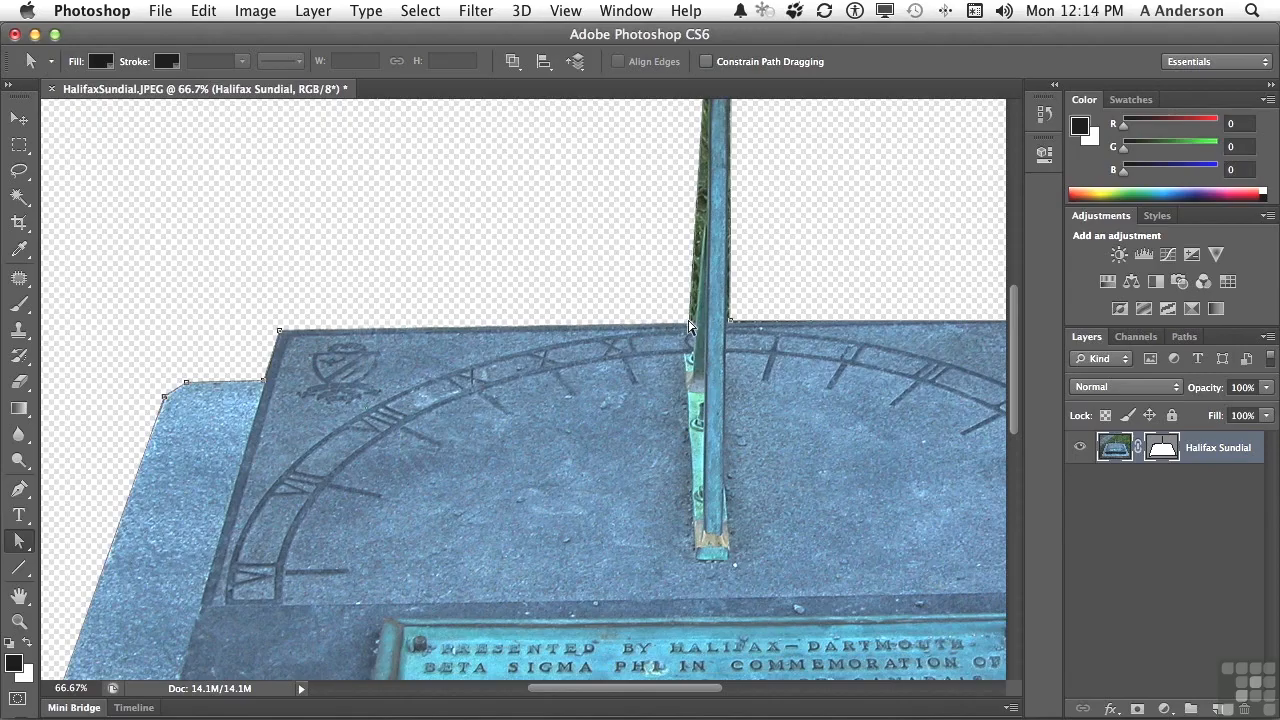
key(Right)
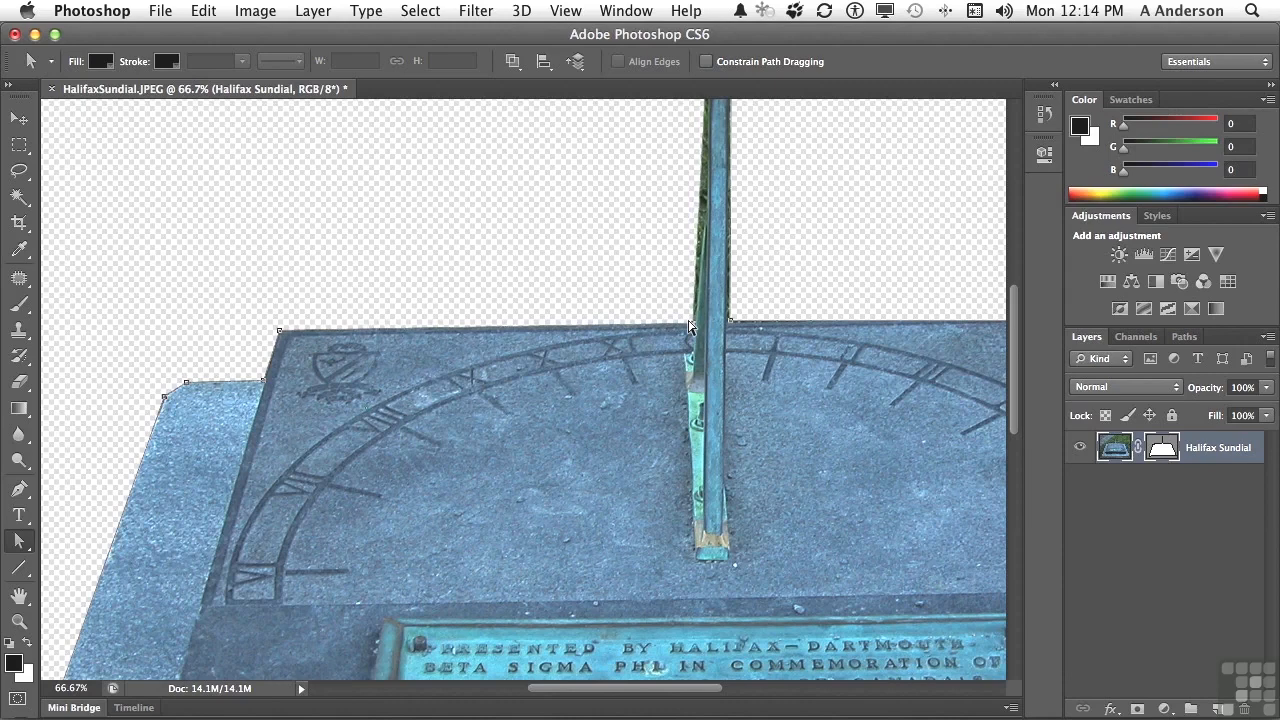
Inspect the mask outline down the left side, along the front edge and up the right side of the base slab
scroll(248, 482, down, 5)
scroll(248, 482, left, 2)
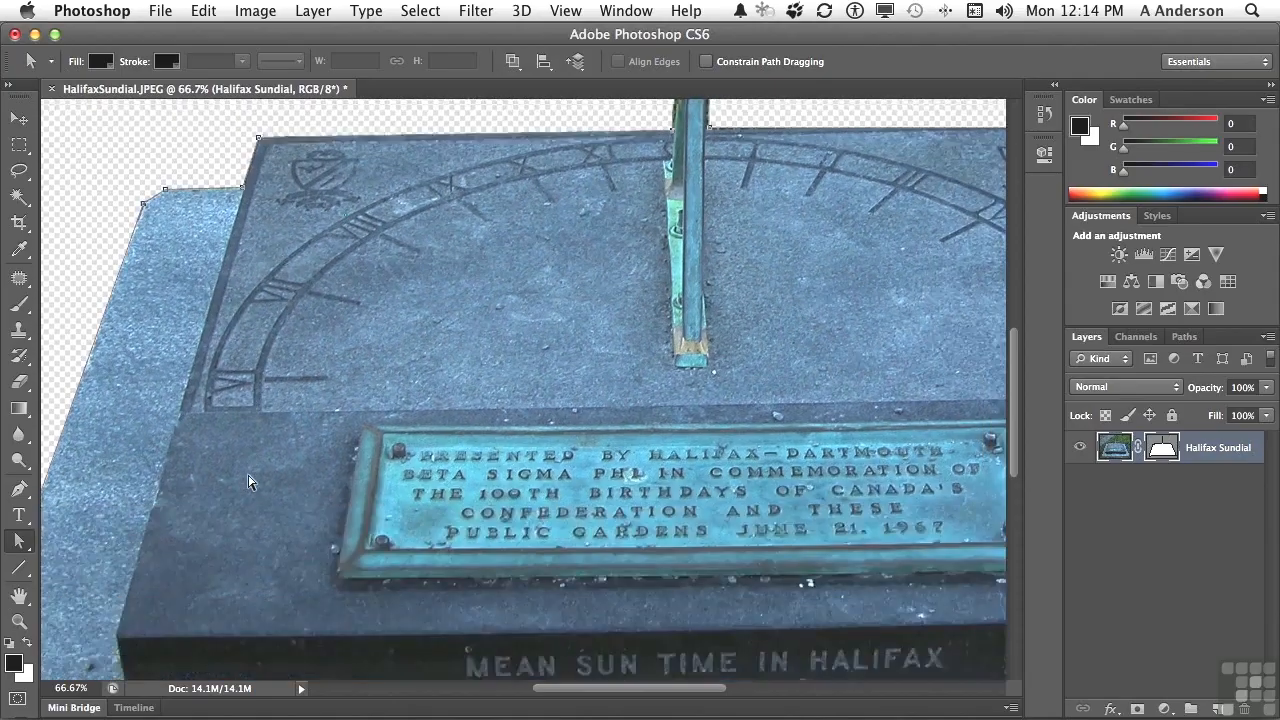
scroll(248, 482, down, 7)
scroll(248, 482, left, 2)
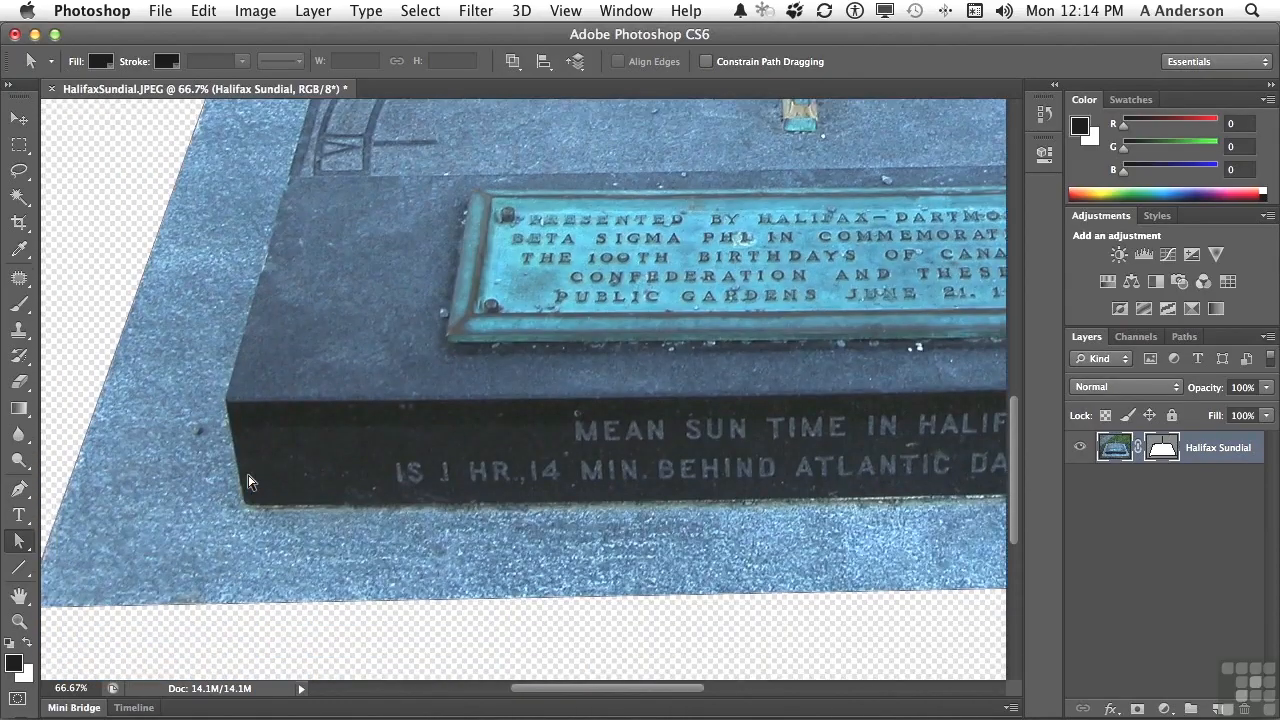
scroll(250, 482, right, 10)
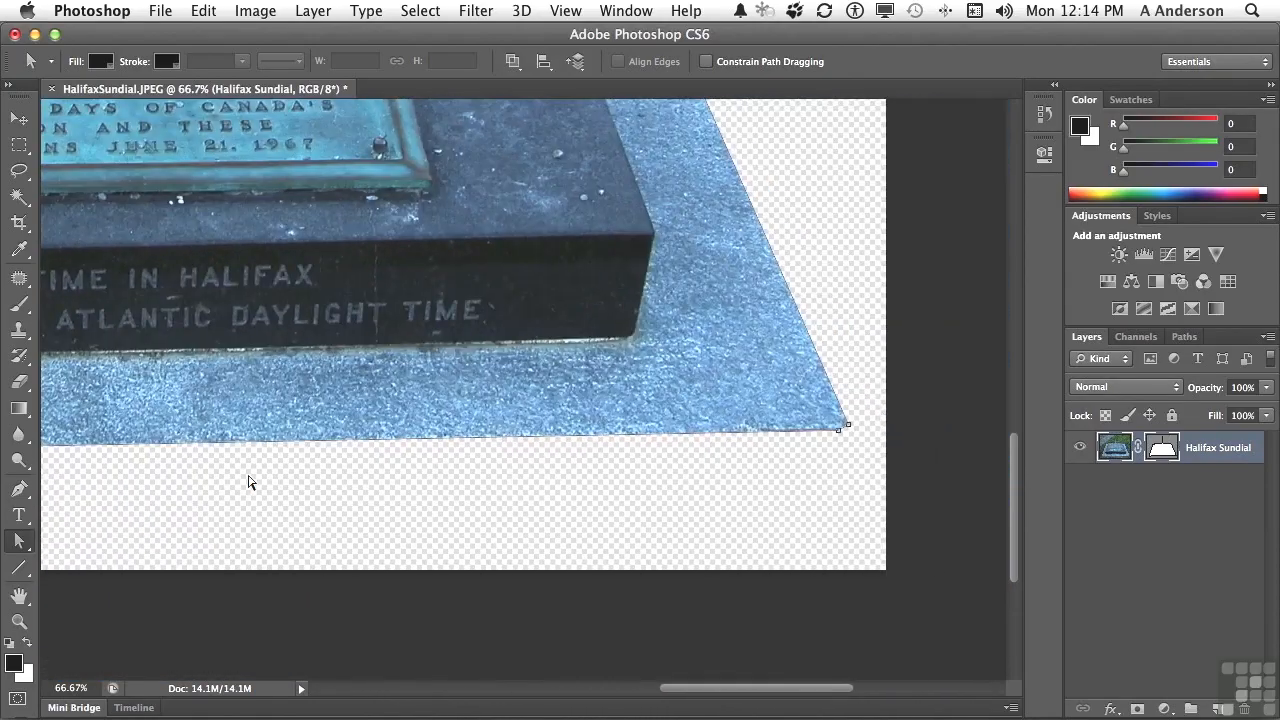
scroll(248, 482, up, 8)
scroll(248, 482, right, 1)
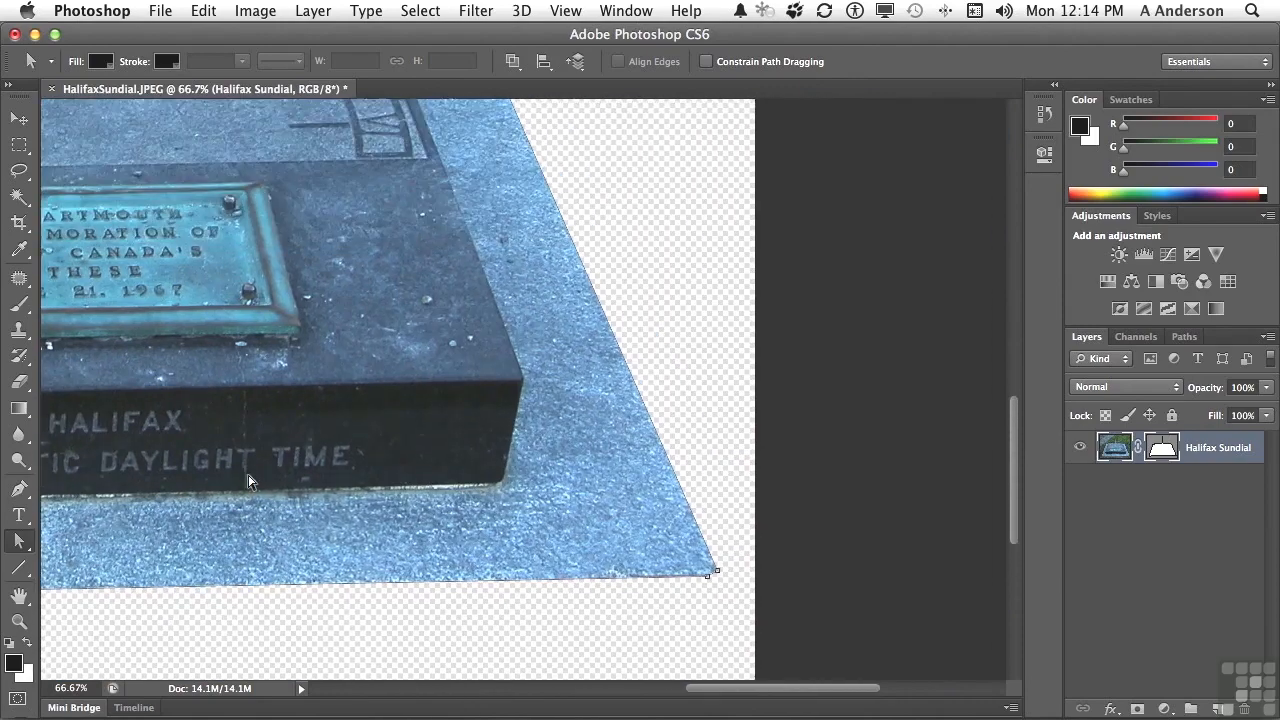
scroll(248, 482, up, 2)
scroll(248, 482, left, 2)
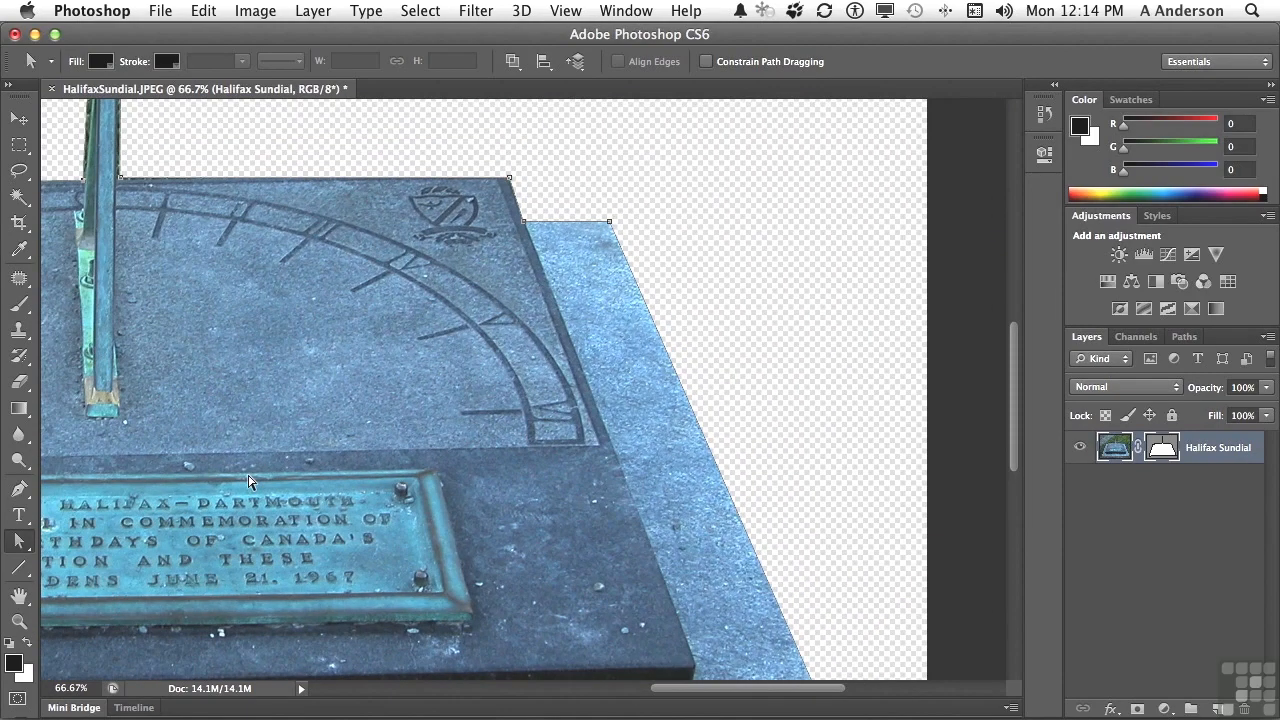
scroll(249, 482, up, 2)
scroll(249, 482, left, 3)
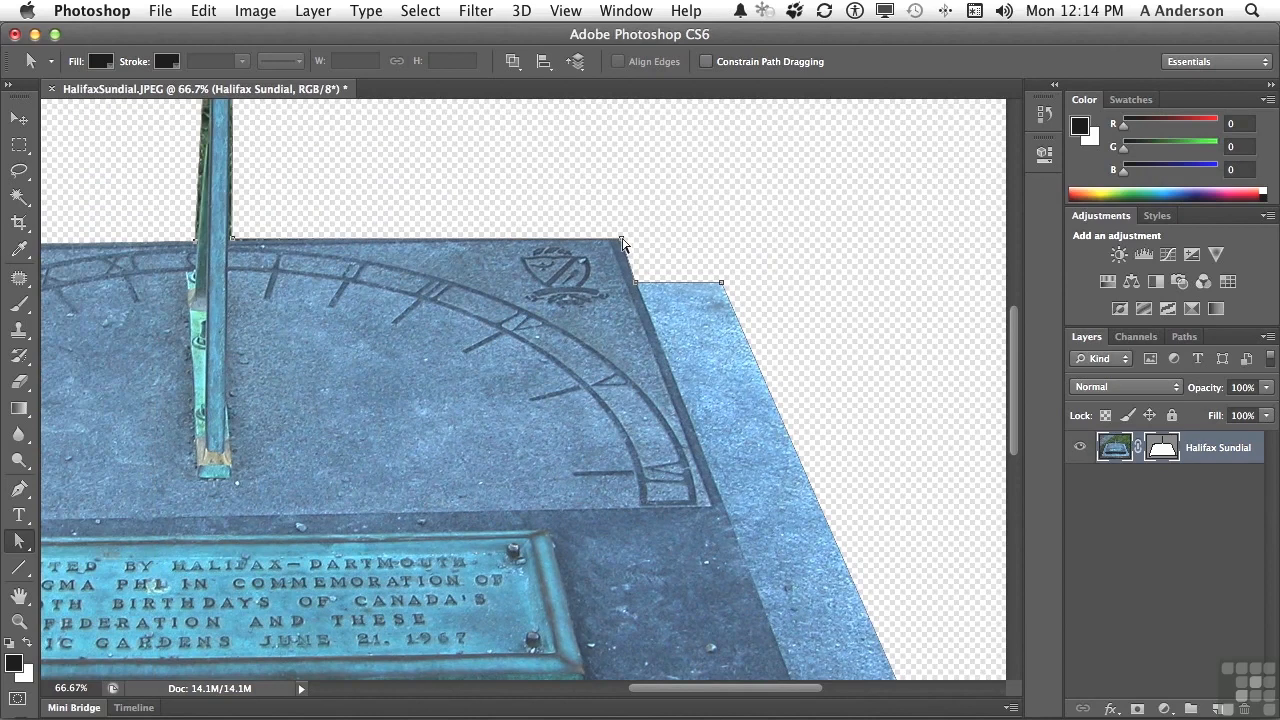
Nudge the mask's anchor point at the dark upper slab's back-right corner upward to meet the stone edge
key(Up)
key(Up)
key(Up)
key(Up)
key(Up)
key(Up)
key(Up)
key(Up)
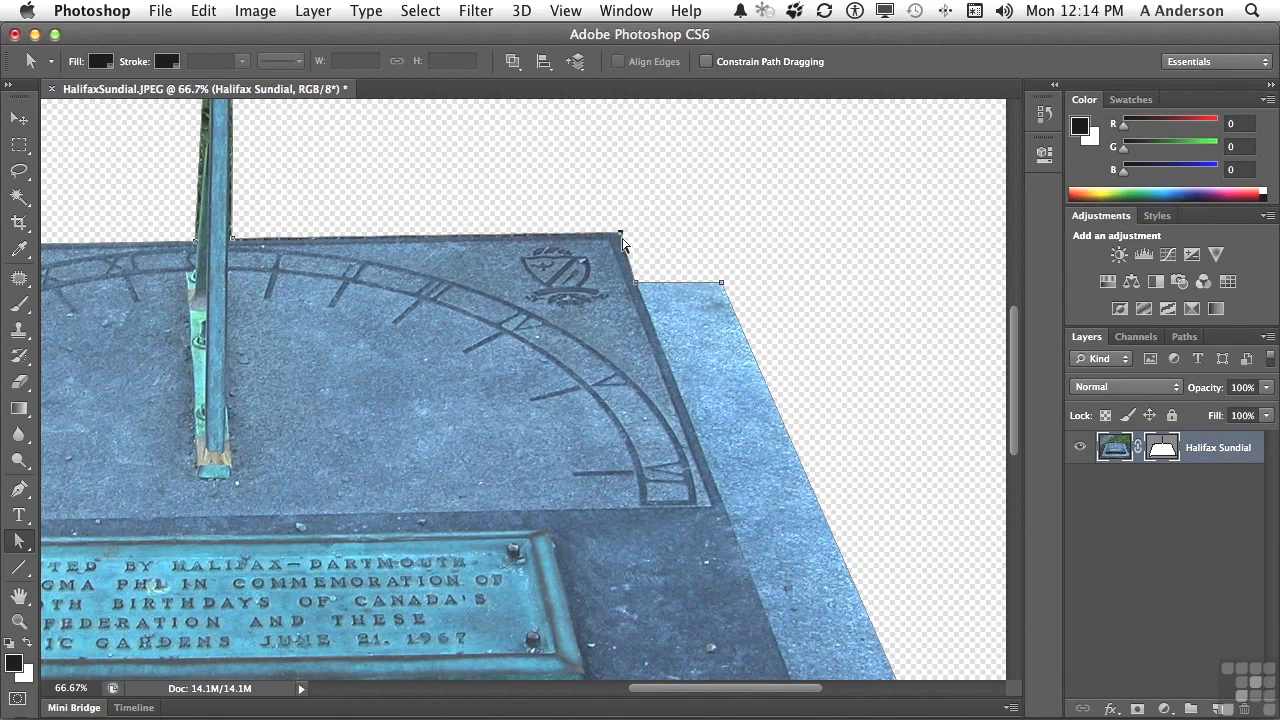
key(Down)
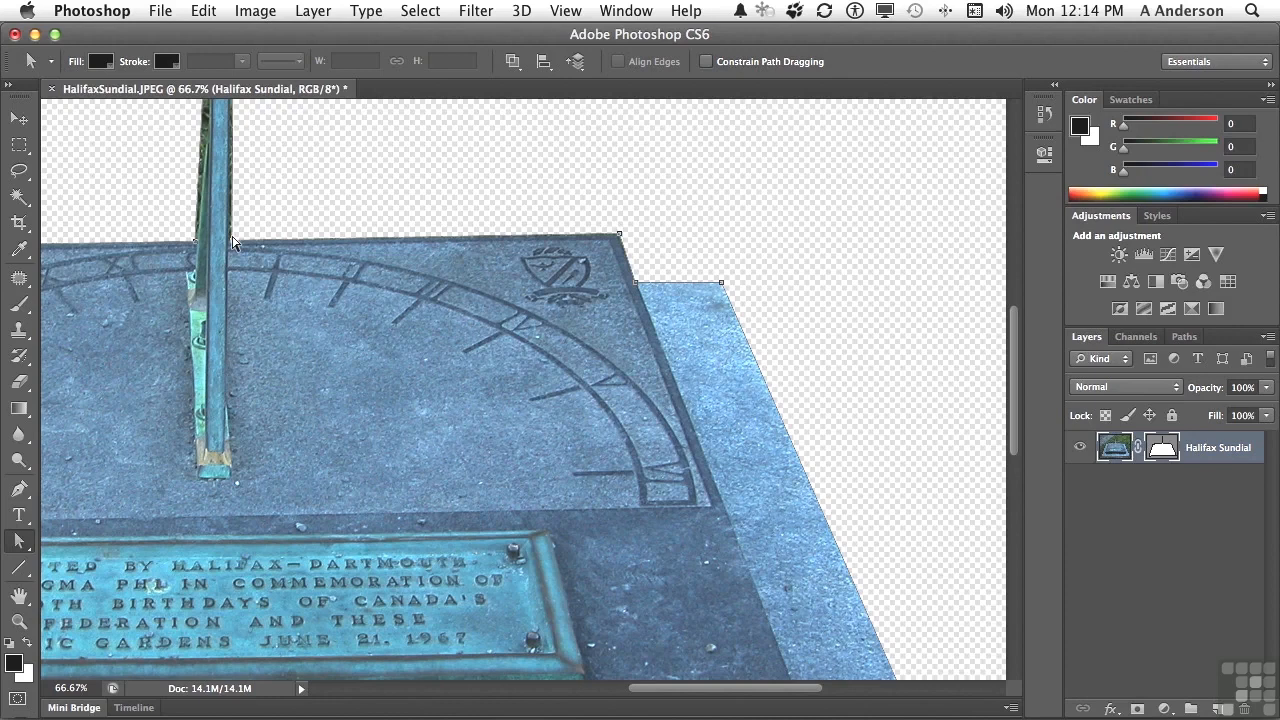
Add an anchor point to the mask path on the lower half of the gnomon's left edge, above the slab
scroll(232, 241, up, 8)
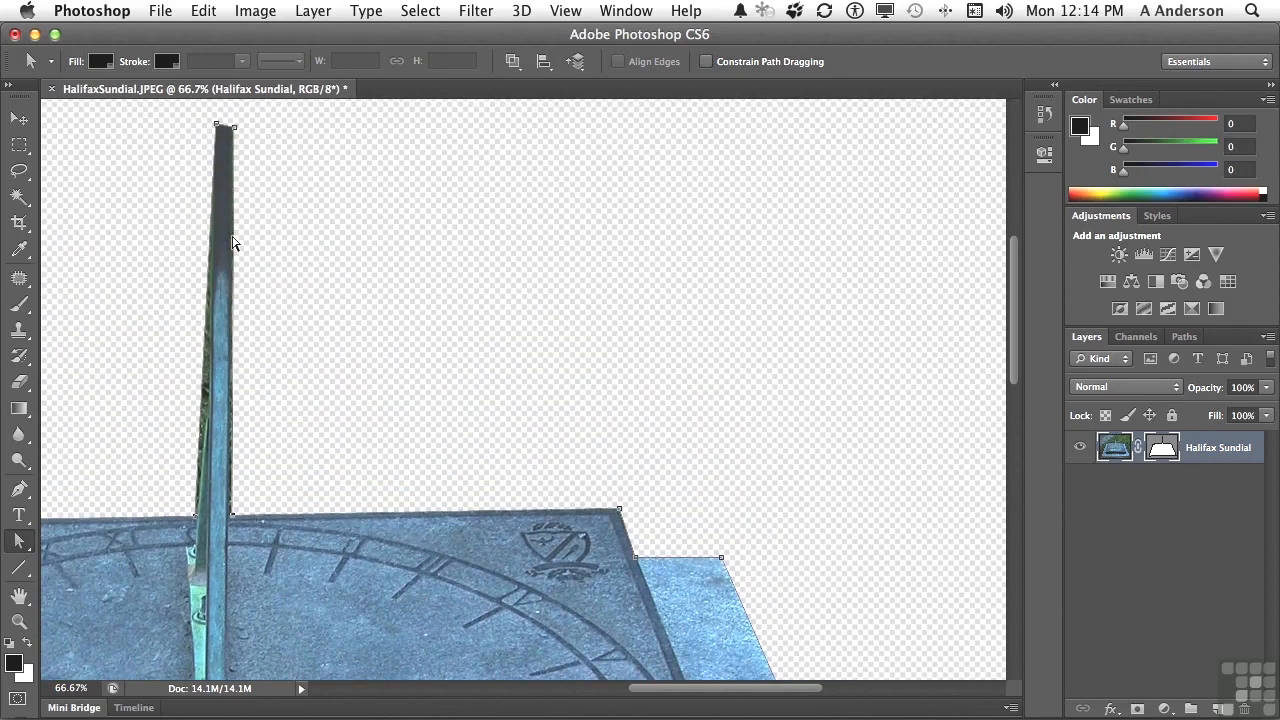
scroll(232, 241, left, 4)
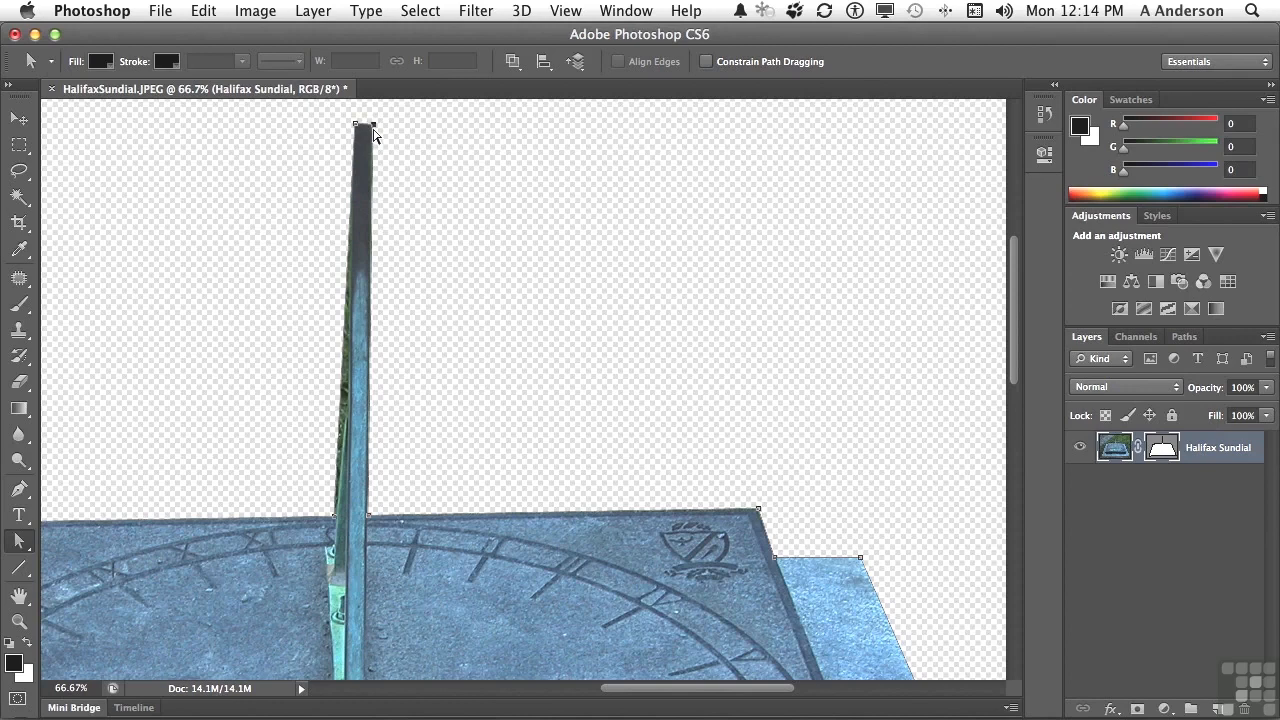
click(18, 489)
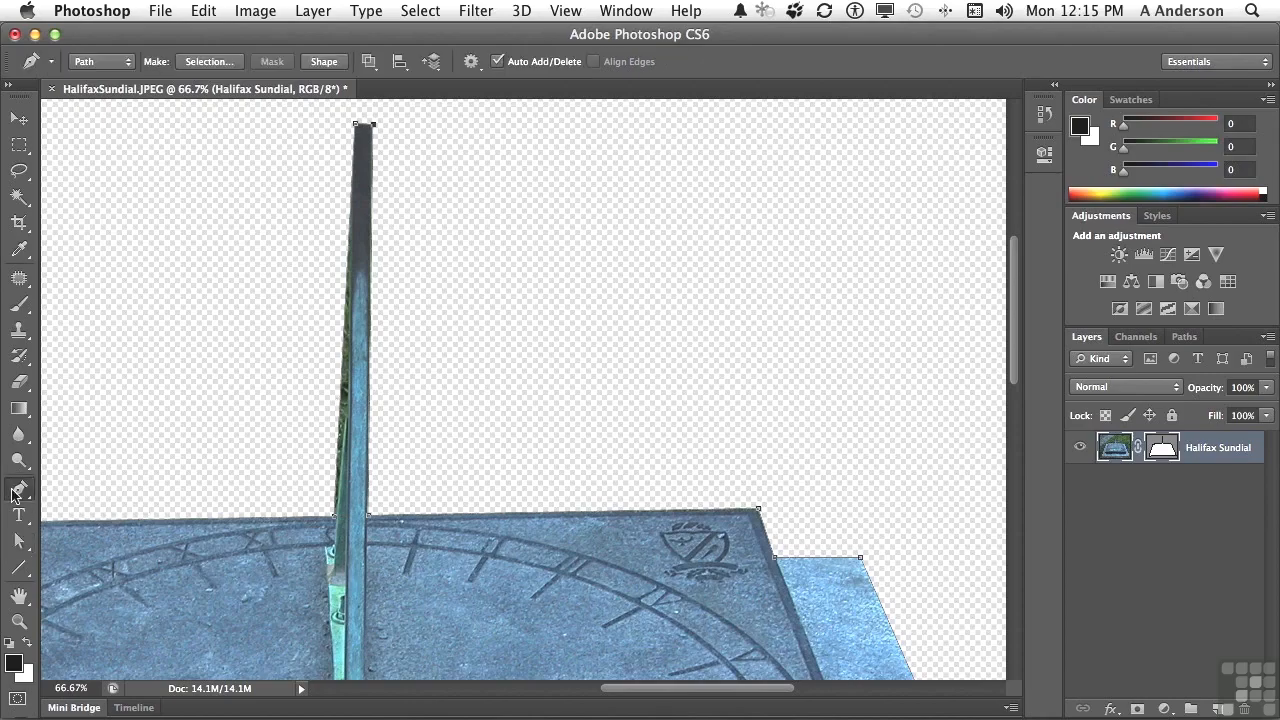
click(341, 416)
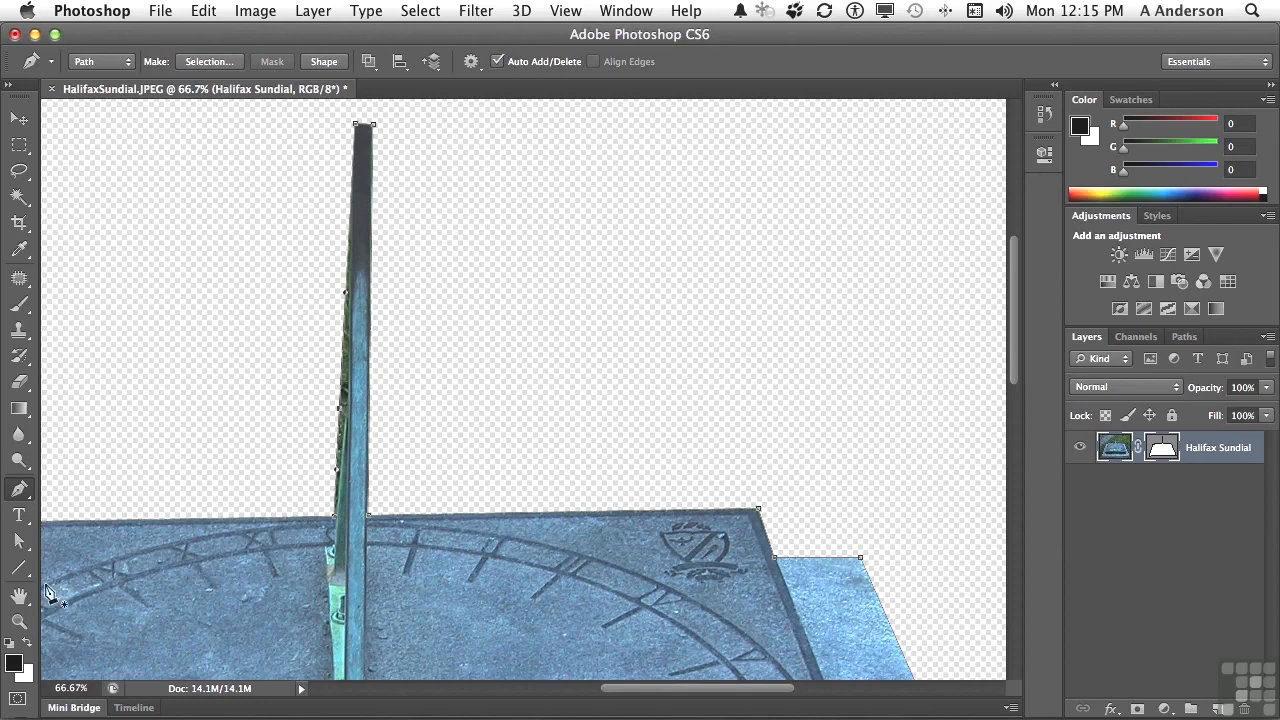
Nudge the added anchor point on the gnomon's left edge to the right so the mask excludes the grass fringe
click(20, 541)
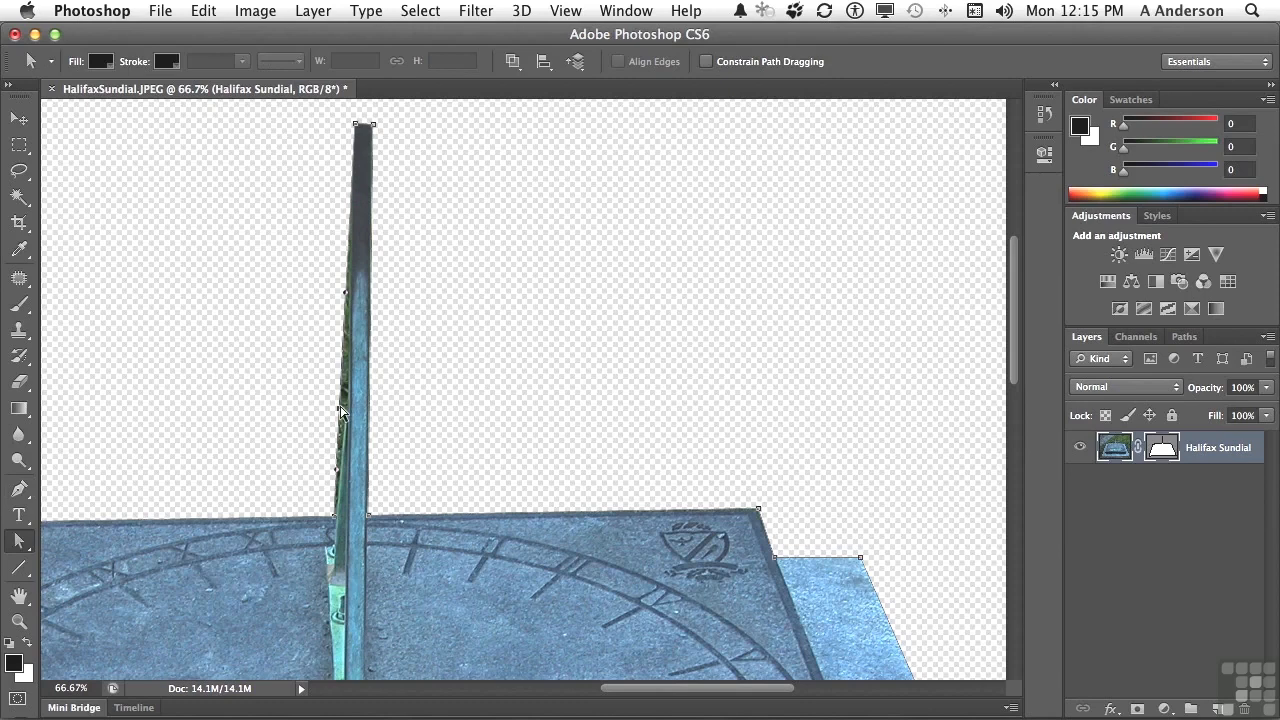
key(Right)
key(Right)
key(Right)
key(Right)
key(Right)
key(Right)
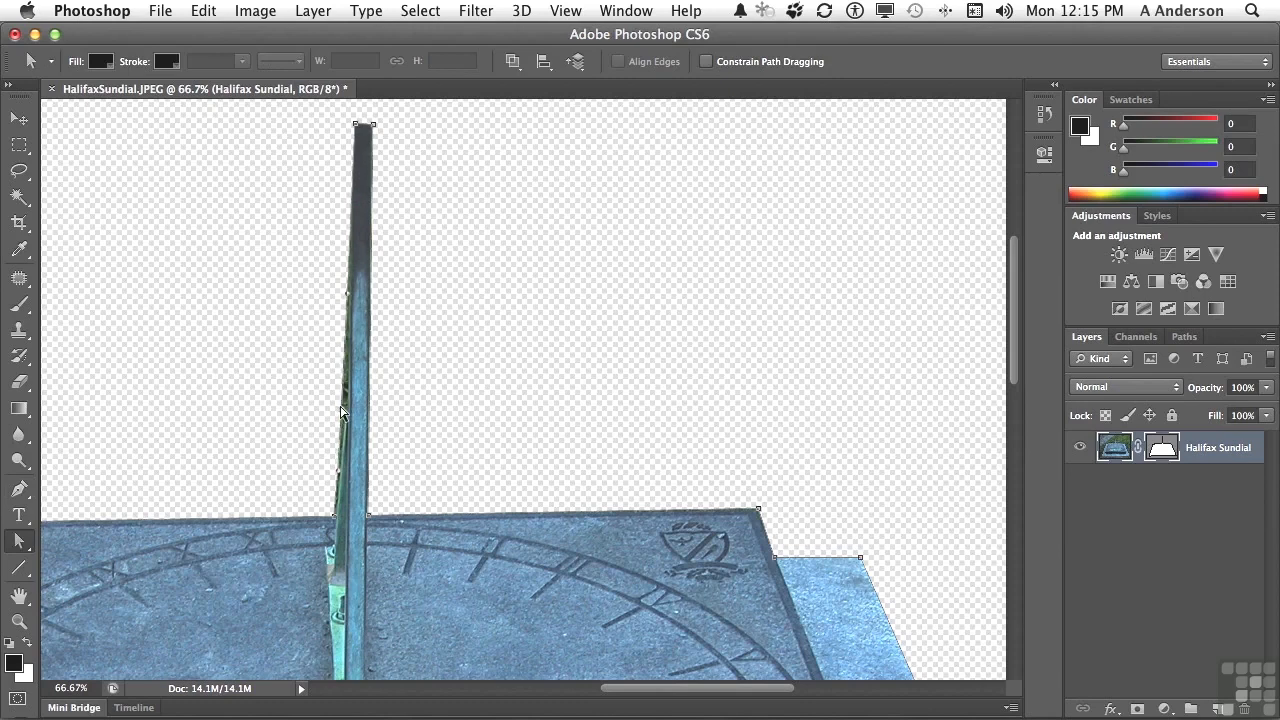
key(Right)
key(Right)
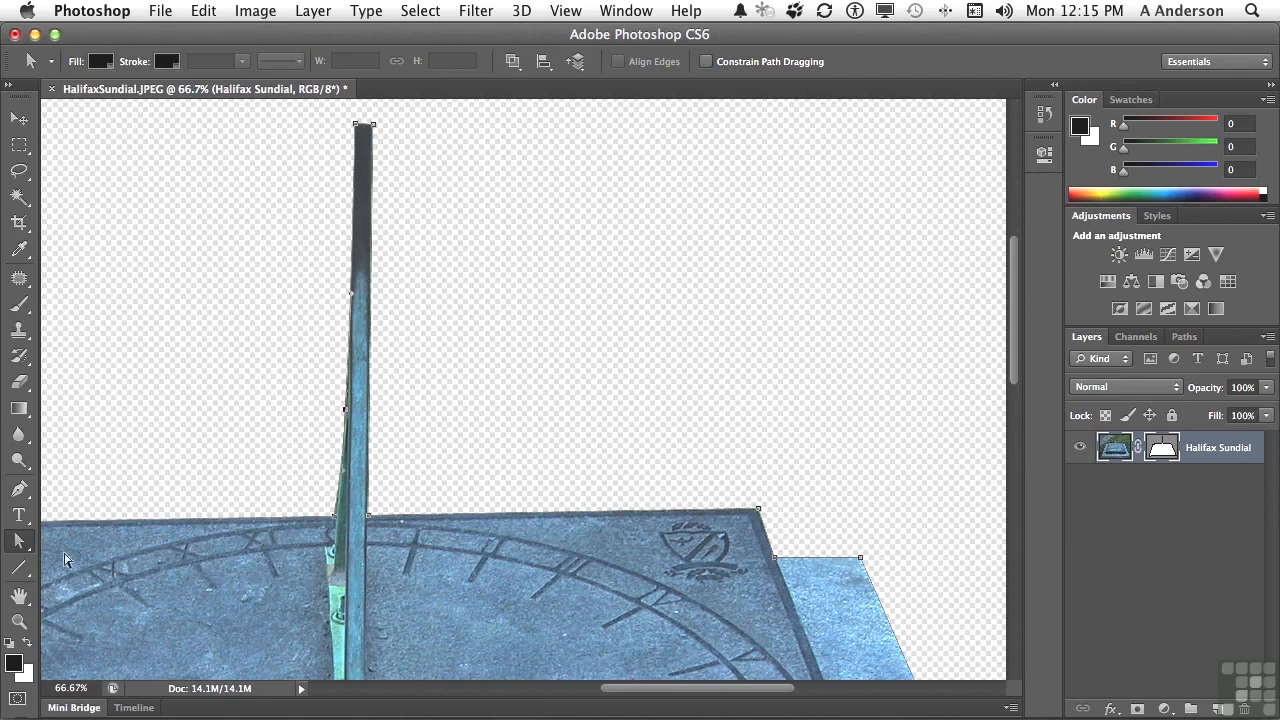
Deselect the mask path to check the gnomon's left edge, and reselect the added anchor point there
click(329, 489)
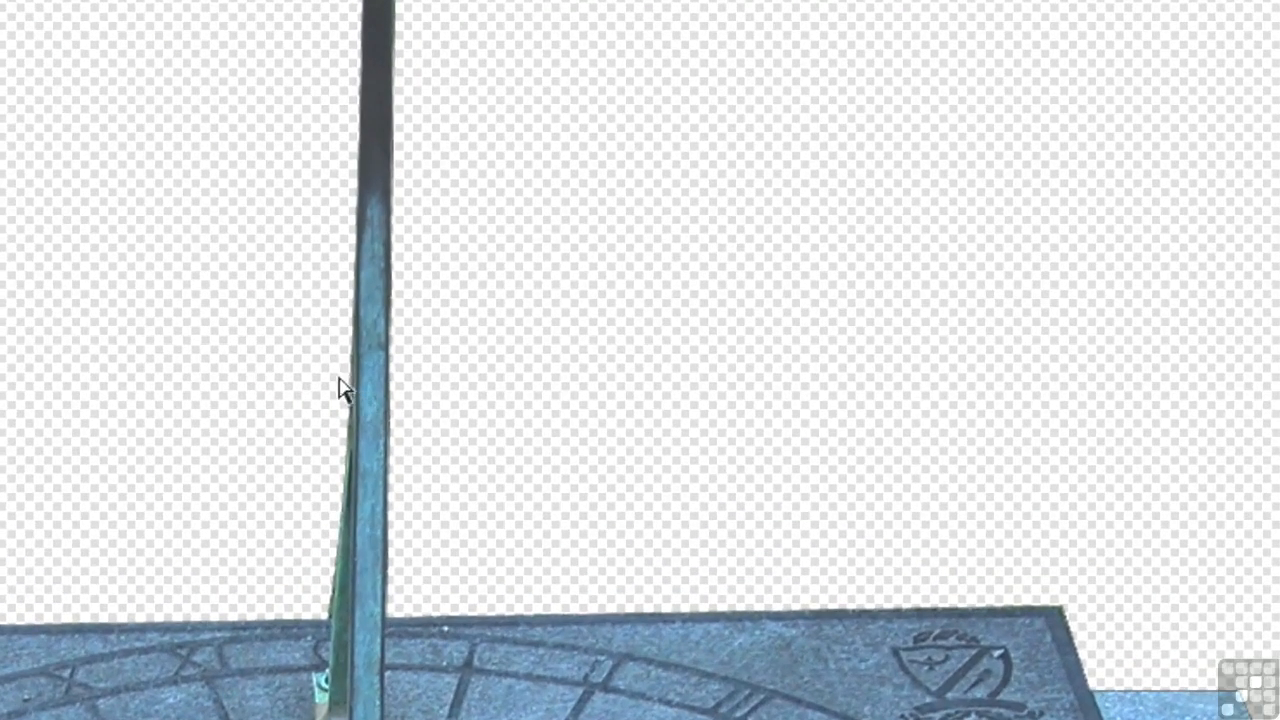
click(355, 428)
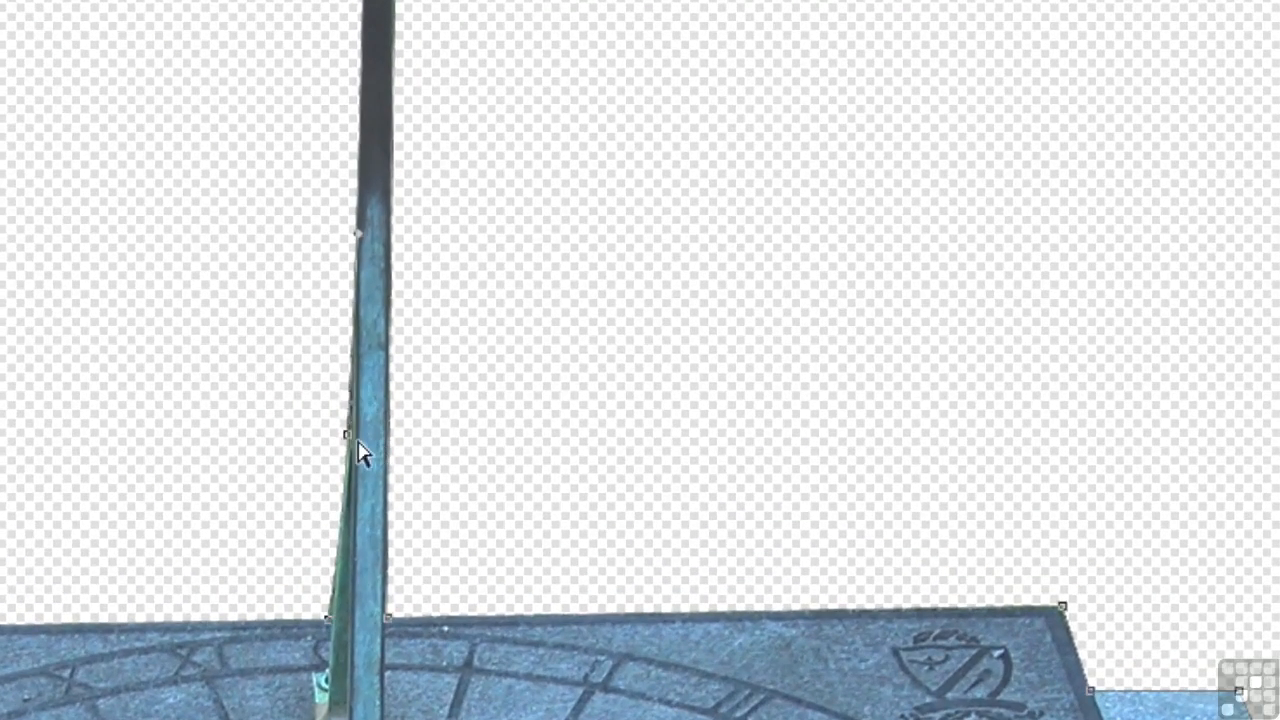
click(346, 433)
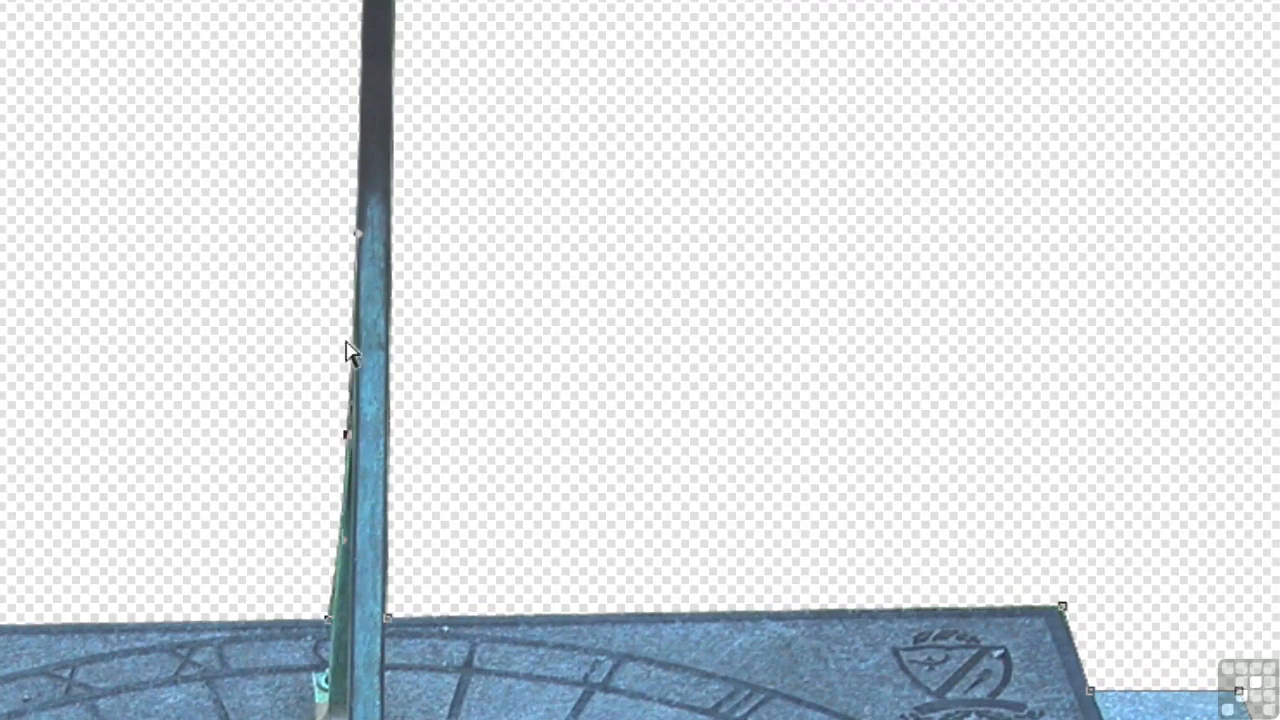